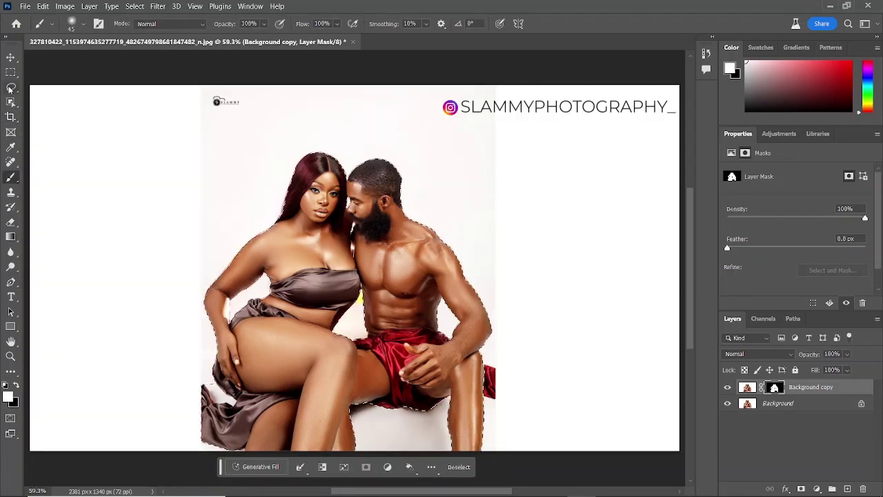
- Select the couple with the Quick Selection tool and invert the selection to the background
{"action": "right_click", "coordinate": [11, 102]}
{"action": "left_click", "coordinate": [48, 109]}
{"action": "left_click", "coordinate": [322, 467]}
- Generative Fill the background with 'under an apple tree' and keep variation 3
{"action": "left_click", "coordinate": [260, 467]}
{"action": "type", "text": "un"}
{"action": "key", "text": "BackSpace"}
{"action": "key", "text": "BackSpace"}
{"action": "left_click", "coordinate": [421, 466]}
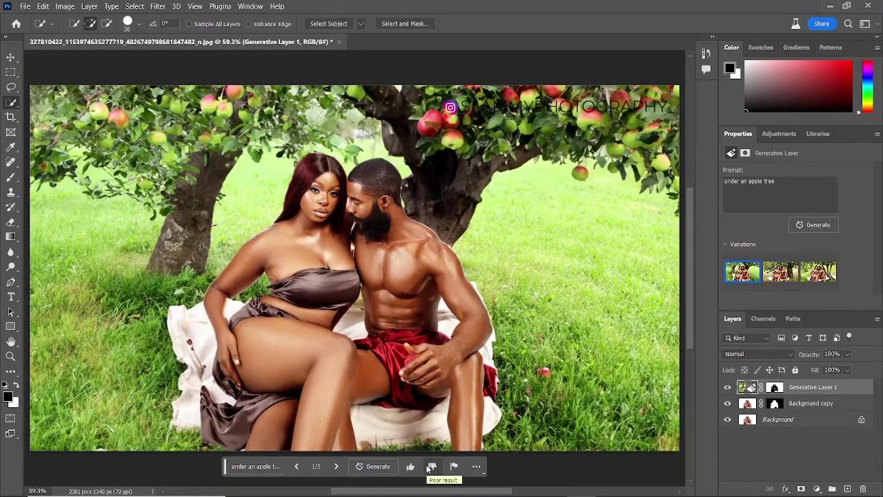
{"action": "left_click", "coordinate": [779, 271]}
{"action": "left_click", "coordinate": [819, 271]}
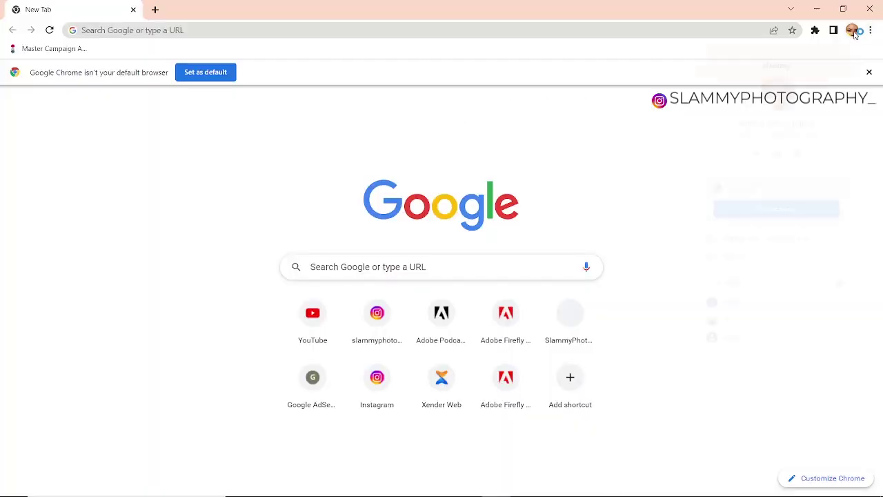
- Add a new Chrome profile from the avatar menu and go to its Google sign-in page
{"action": "left_click", "coordinate": [852, 31]}
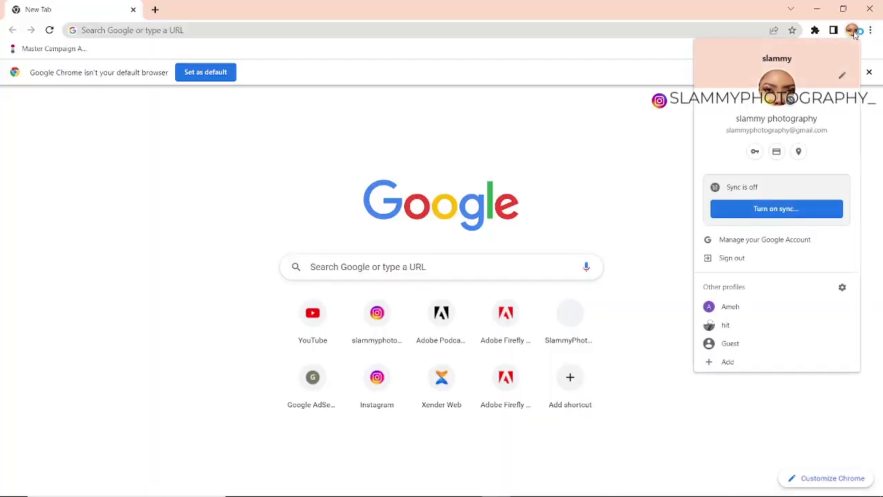
{"action": "left_click", "coordinate": [745, 366]}
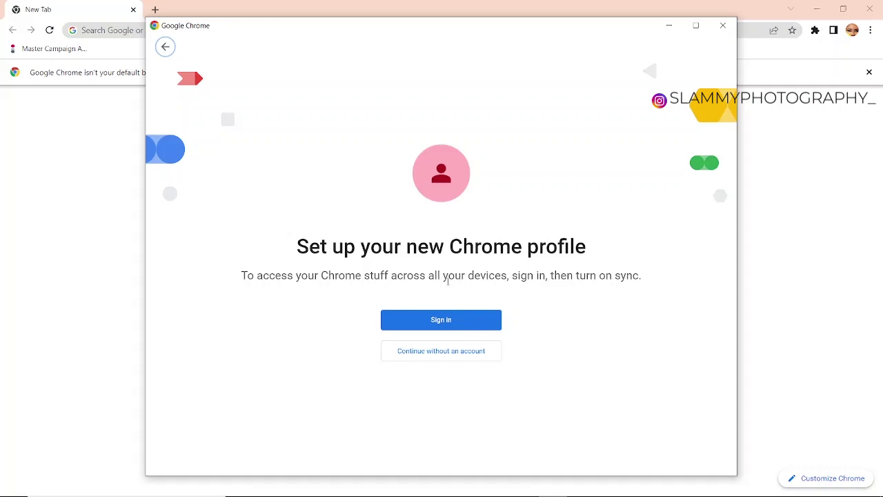
{"action": "left_click", "coordinate": [423, 324]}
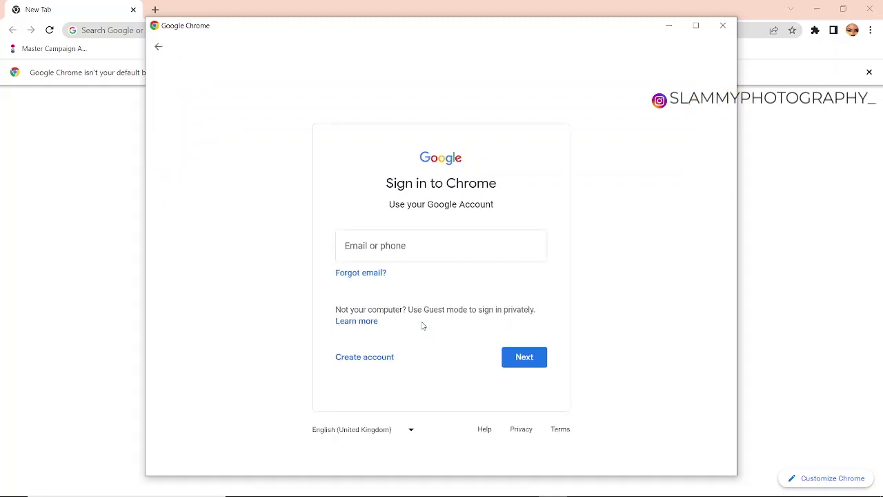
- Enter the Google account e-mail in the Email or phone field and submit it
{"action": "left_click", "coordinate": [393, 254]}
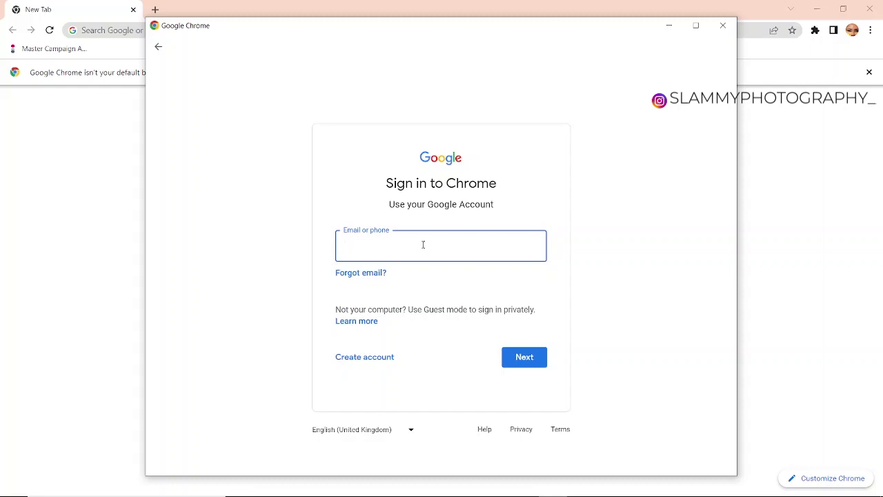
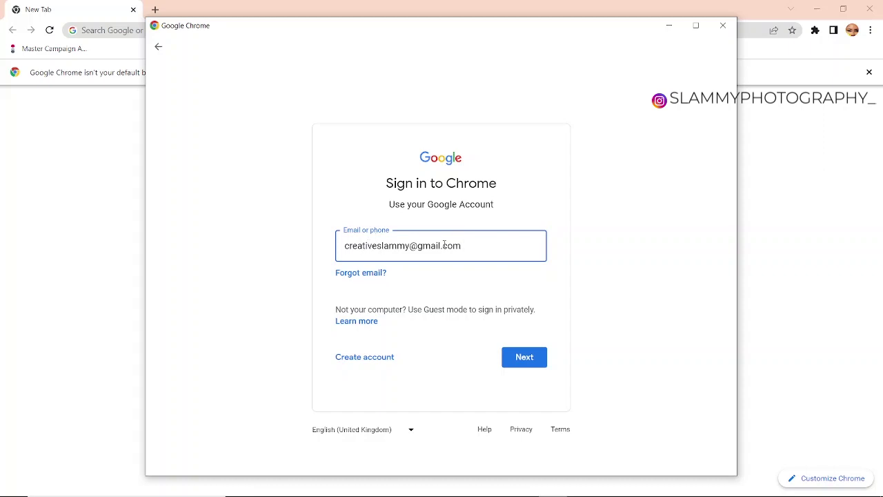
{"action": "left_click", "coordinate": [514, 362]}
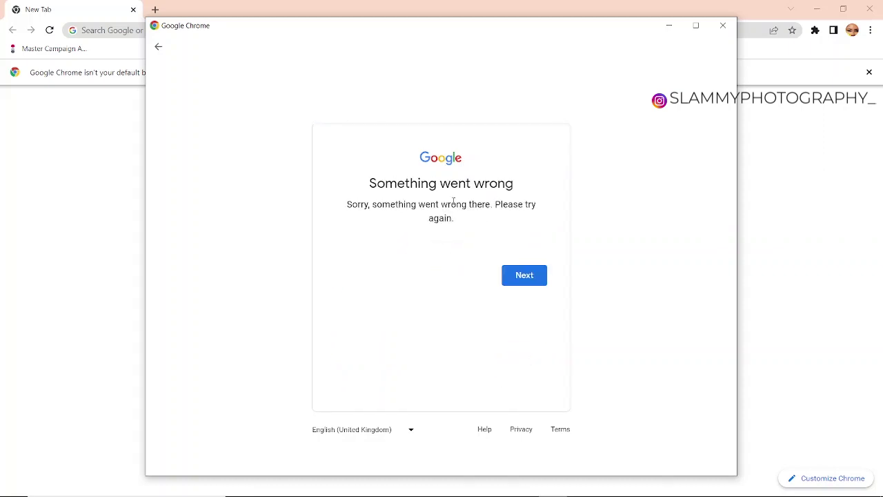
- Retry after the error, re-enter the account e-mail, then submit the account password
{"action": "left_click", "coordinate": [779, 485]}
{"action": "left_click", "coordinate": [778, 487]}
{"action": "left_click", "coordinate": [515, 277]}
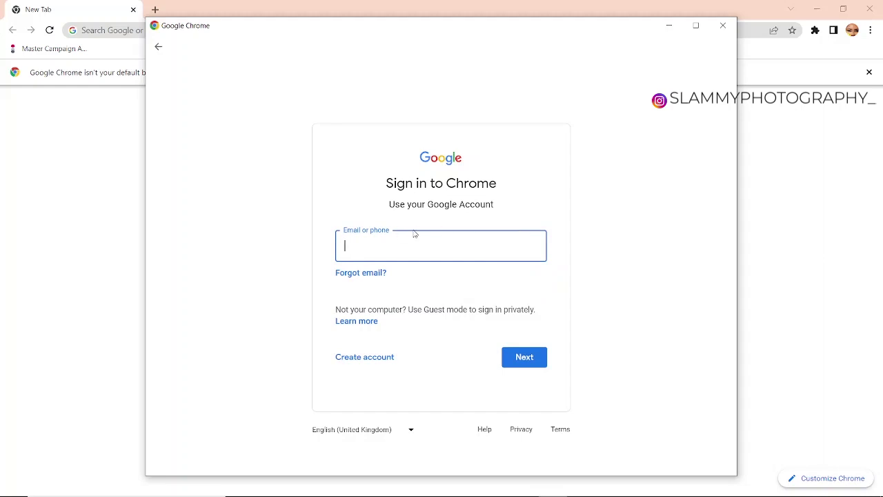
{"action": "left_click", "coordinate": [523, 358]}
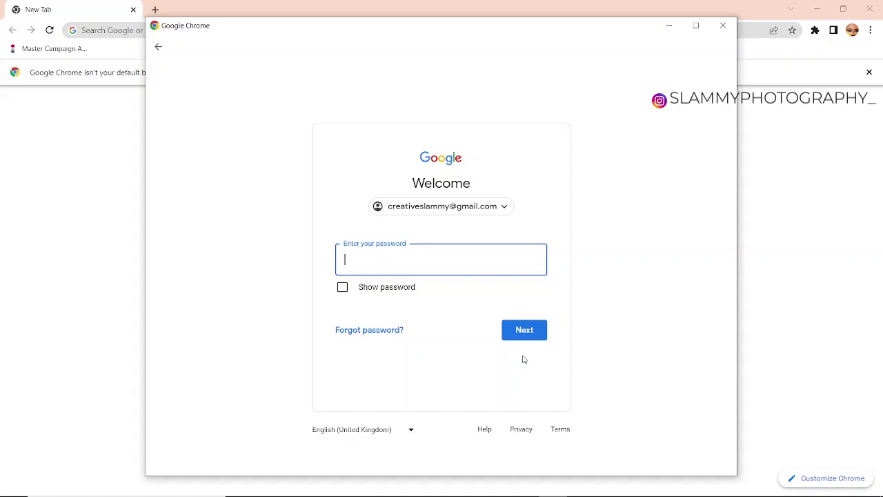
{"action": "left_click", "coordinate": [532, 334]}
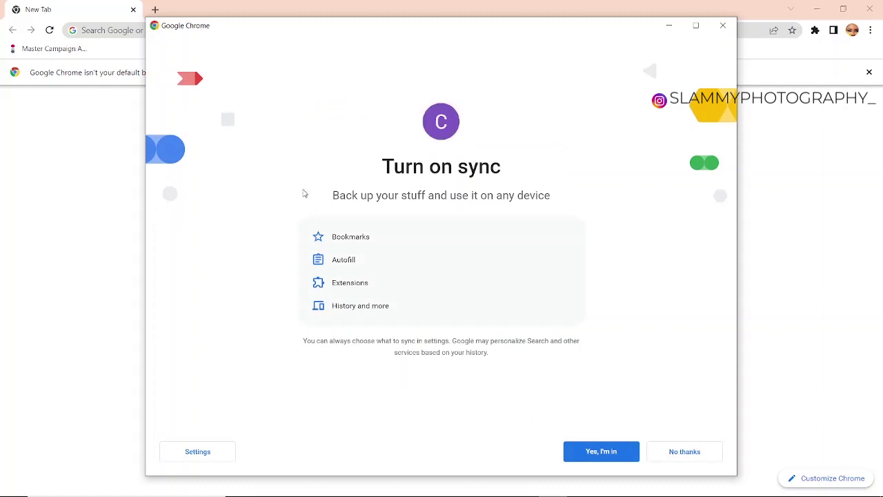
- Skip sync, keep the pink Creative profile, and search Google for 'adobe creative cloud'
{"action": "left_click", "coordinate": [674, 452]}
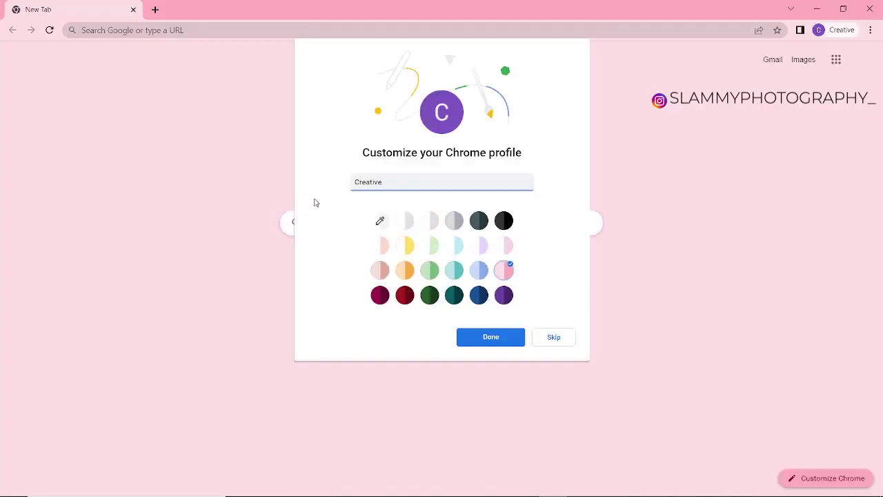
{"action": "left_click", "coordinate": [493, 341]}
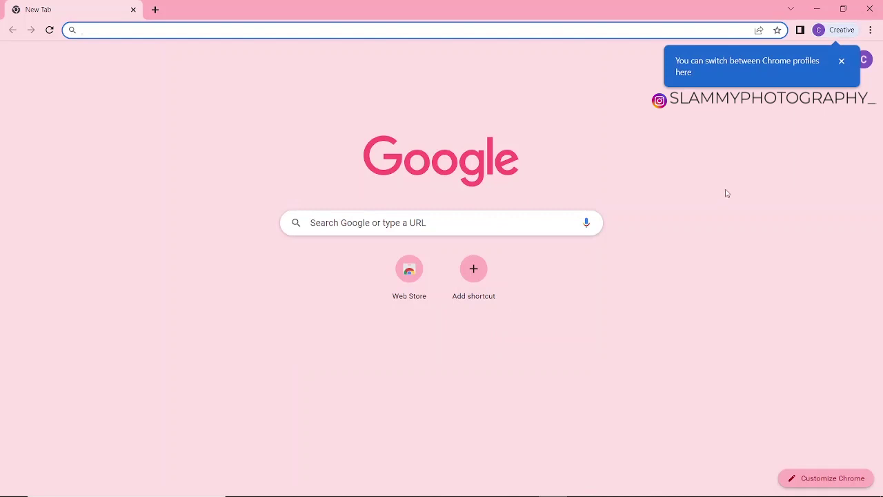
{"action": "left_click", "coordinate": [840, 63]}
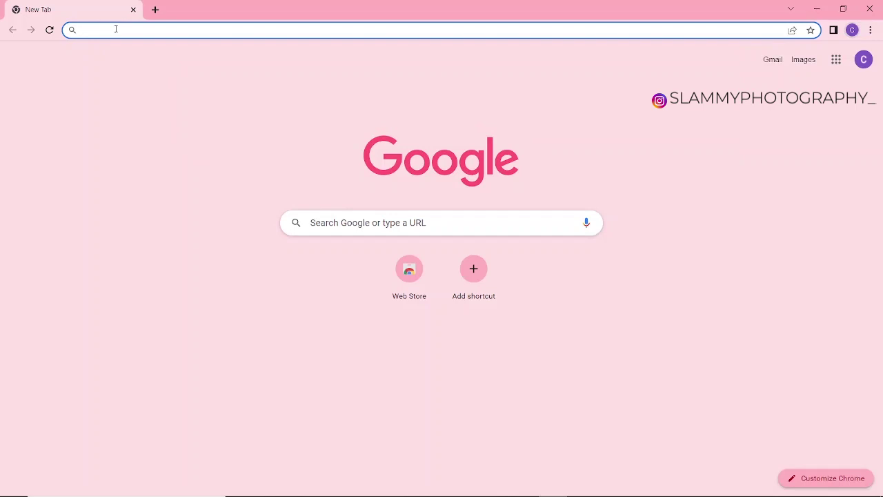
{"action": "type", "text": "ad"}
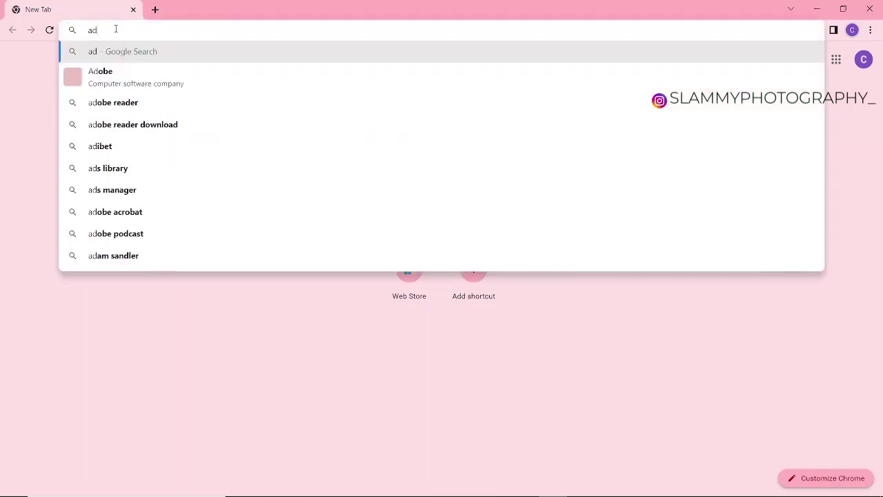
{"action": "type", "text": "obe "}
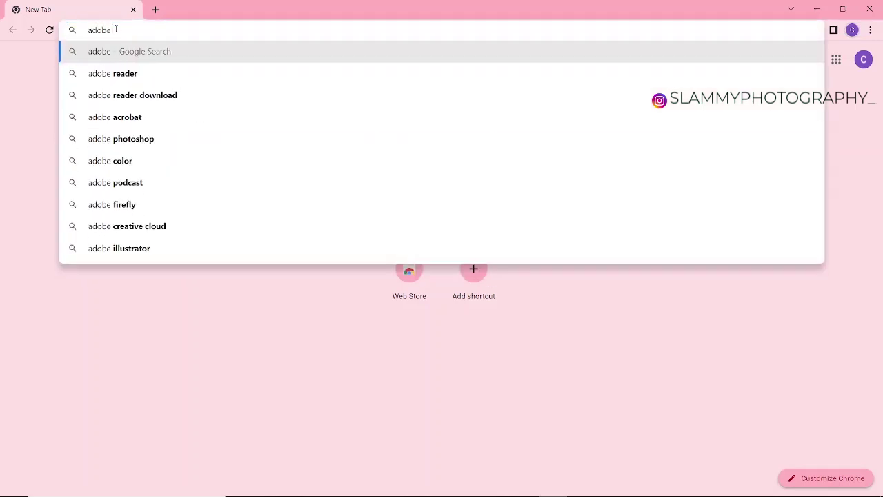
{"action": "type", "text": "cr"}
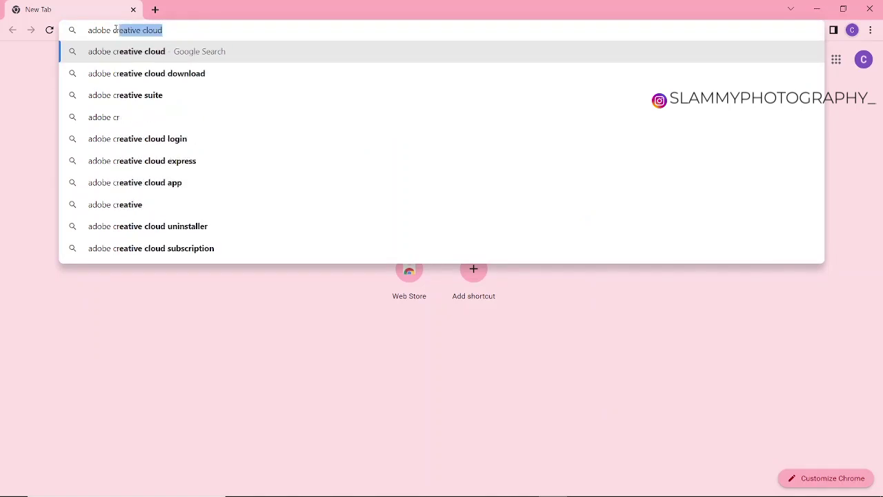
{"action": "left_click", "coordinate": [168, 56]}
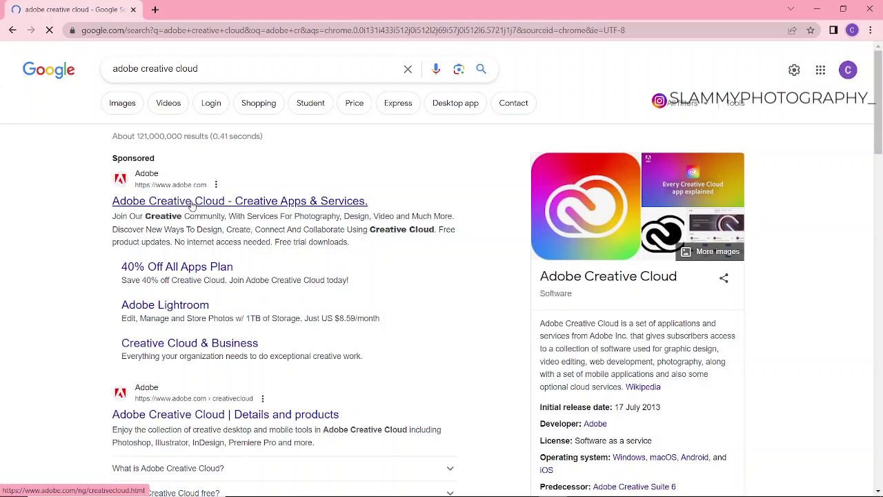
- Open the sponsored 'Adobe Creative Cloud - Creative Apps & Services' result
{"action": "left_click", "coordinate": [192, 201]}
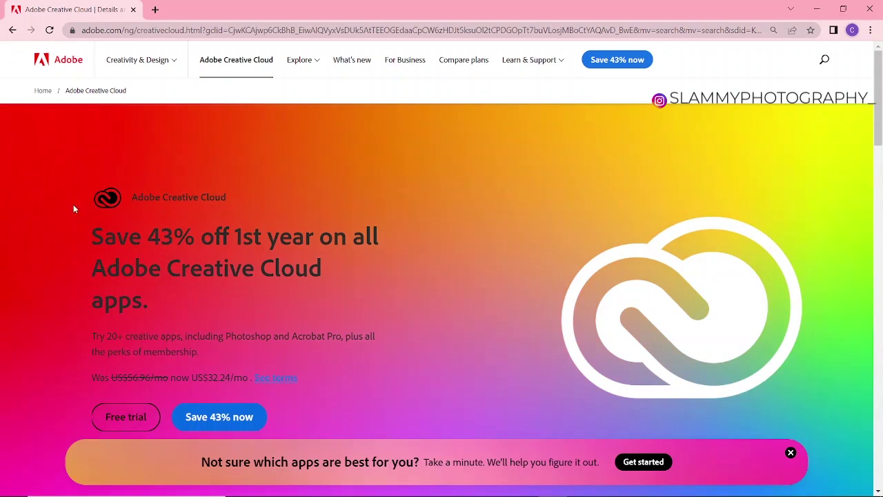
- Open the Creative Cloud free-trial options and compare the teams and individual plans
{"action": "left_click", "coordinate": [127, 423]}
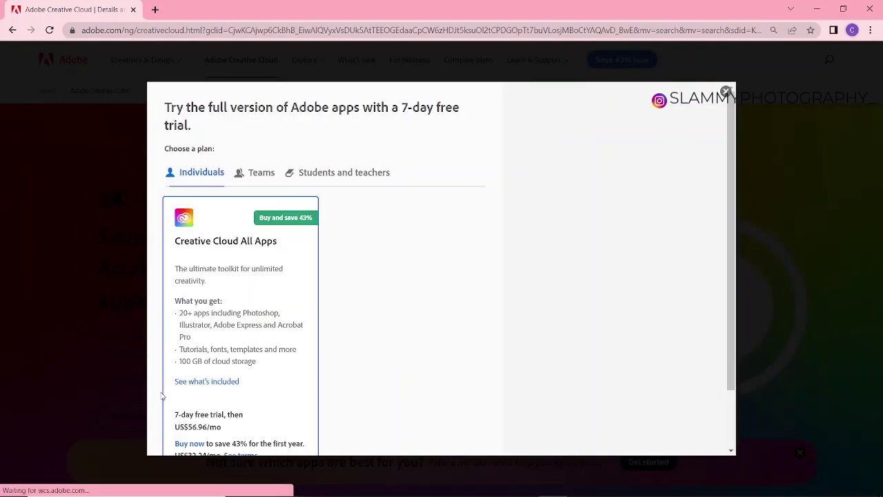
{"action": "scroll", "coordinate": [215, 385], "scroll_direction": "down", "scroll_amount": 2}
{"action": "scroll", "coordinate": [215, 385], "scroll_direction": "up", "scroll_amount": 2}
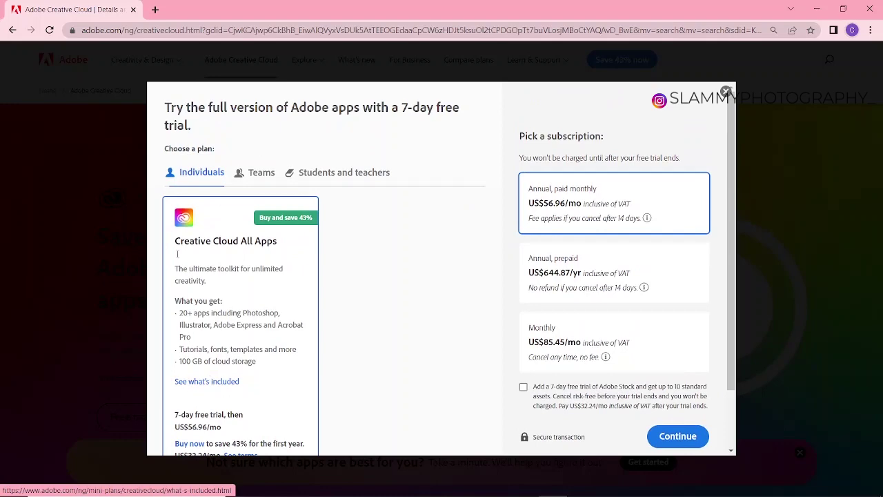
{"action": "left_click", "coordinate": [250, 172]}
{"action": "scroll", "coordinate": [241, 174], "scroll_direction": "down", "scroll_amount": 3}
{"action": "scroll", "coordinate": [193, 169], "scroll_direction": "up", "scroll_amount": 3}
{"action": "left_click", "coordinate": [193, 160]}
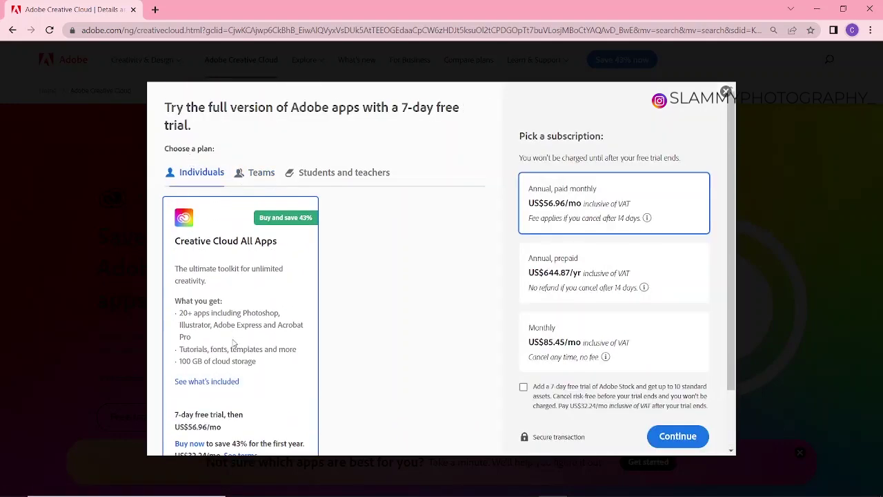
{"action": "scroll", "coordinate": [235, 360], "scroll_direction": "down", "scroll_amount": 2}
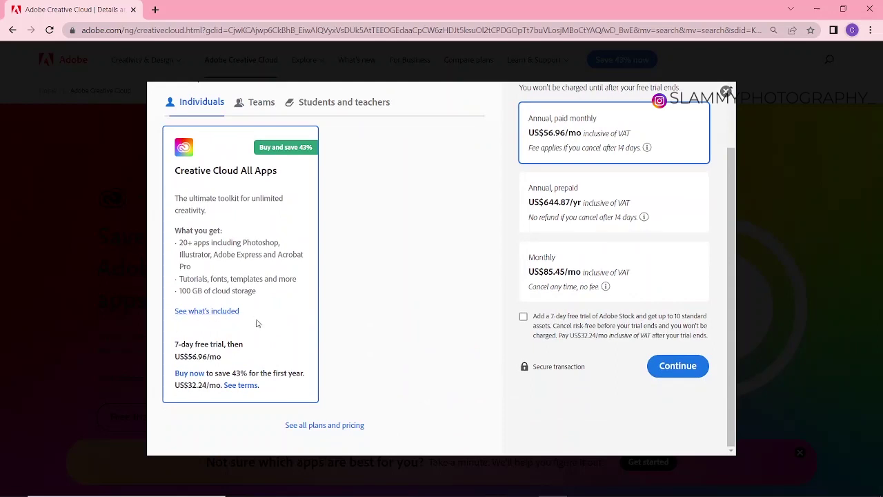
{"action": "scroll", "coordinate": [246, 336], "scroll_direction": "up", "scroll_amount": 1}
{"action": "scroll", "coordinate": [246, 336], "scroll_direction": "up", "scroll_amount": 1}
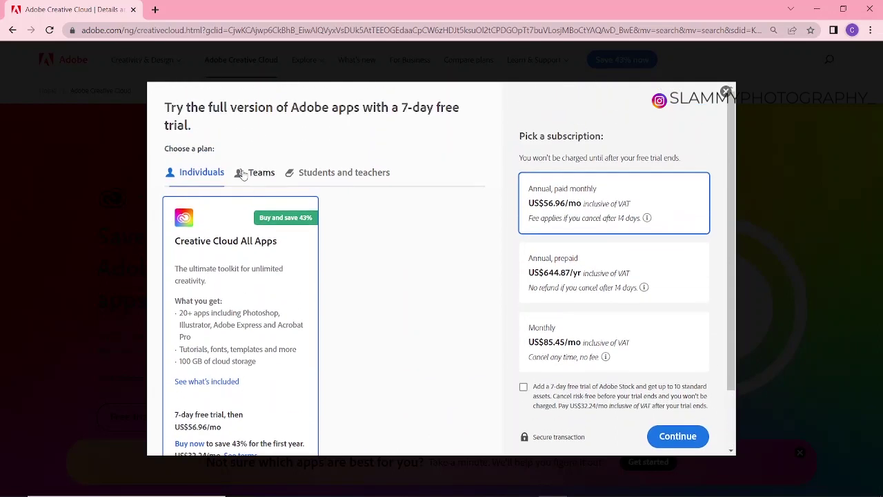
- Choose the 14-day All Apps trial for teams and continue to the sign-up form
{"action": "left_click", "coordinate": [238, 172]}
{"action": "scroll", "coordinate": [252, 353], "scroll_direction": "down", "scroll_amount": 2}
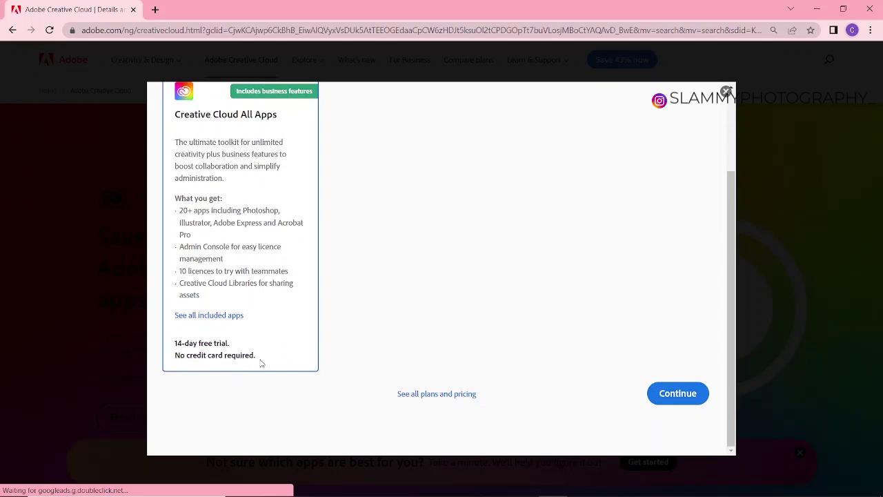
{"action": "scroll", "coordinate": [272, 366], "scroll_direction": "up", "scroll_amount": 1}
{"action": "scroll", "coordinate": [297, 338], "scroll_direction": "down", "scroll_amount": 1}
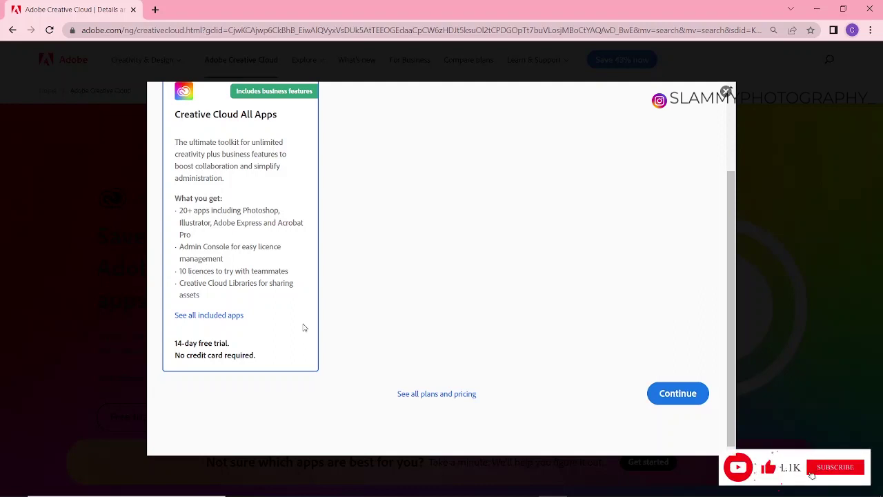
{"action": "scroll", "coordinate": [387, 273], "scroll_direction": "up", "scroll_amount": 2}
{"action": "scroll", "coordinate": [414, 290], "scroll_direction": "down", "scroll_amount": 2}
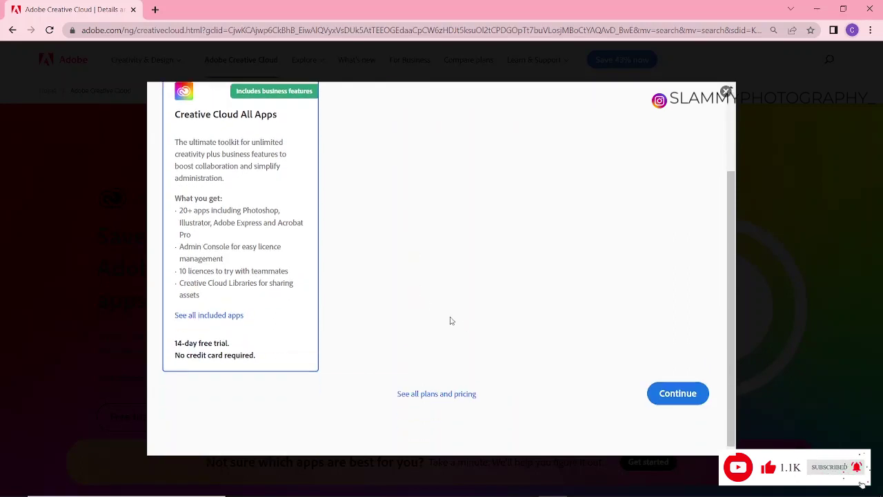
{"action": "left_click", "coordinate": [675, 396]}
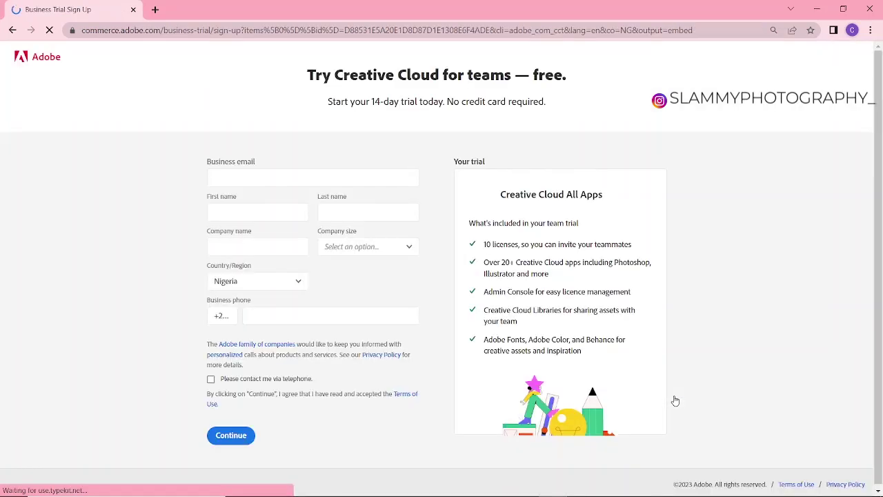
- Enter the business e-mail address on the trial sign-up form
{"action": "left_click", "coordinate": [219, 178]}
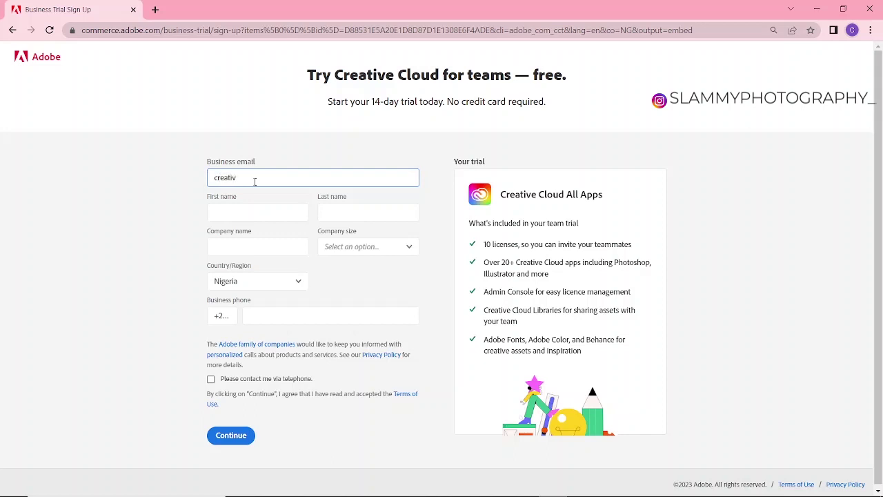
- Fill in the contact's first name, last name and company name, fixing a typo
{"action": "left_click", "coordinate": [237, 214]}
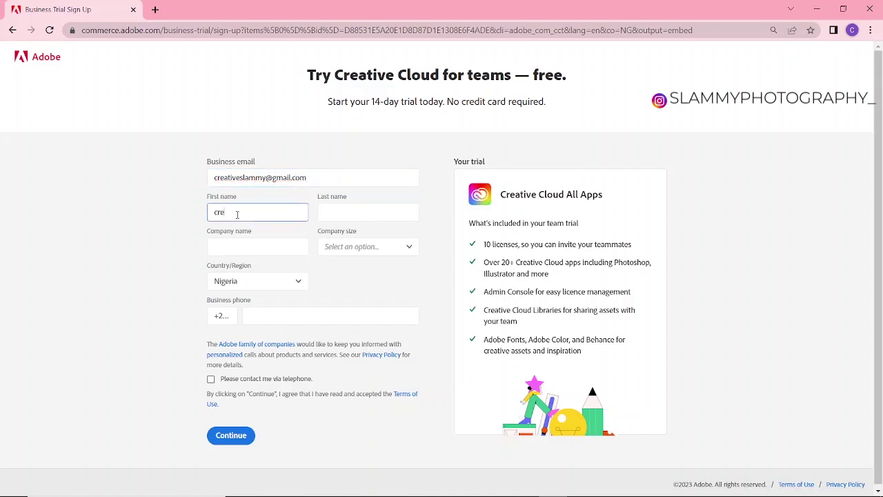
{"action": "type", "text": "creative"}
{"action": "left_click", "coordinate": [360, 220]}
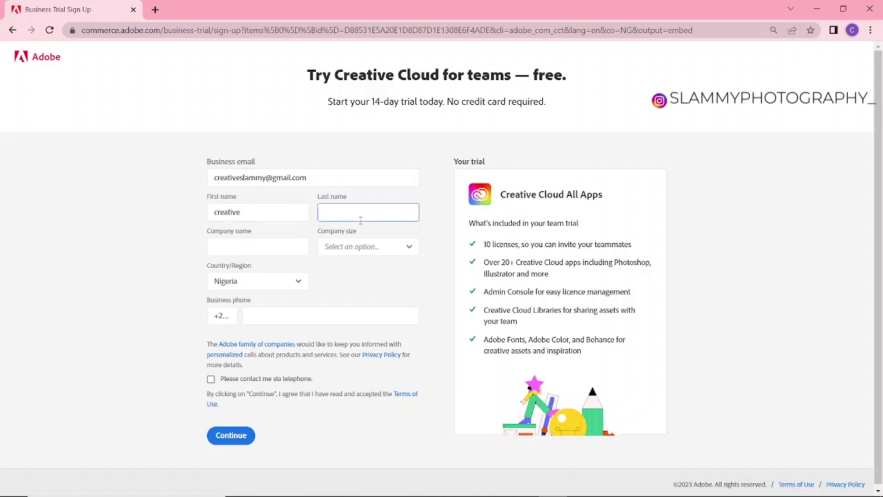
{"action": "type", "text": "slammy"}
{"action": "left_click", "coordinate": [216, 246]}
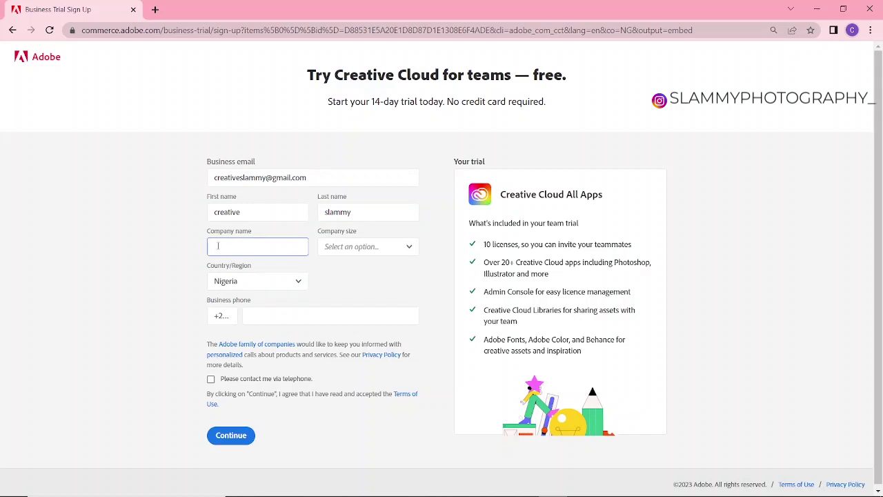
{"action": "type", "text": "slamm"}
{"action": "key", "text": "BackSpace"}
{"action": "key", "text": "BackSpace"}
{"action": "key", "text": "BackSpace"}
{"action": "type", "text": "lamm"}
- Set the form's Country/Region to United States
{"action": "left_click", "coordinate": [251, 283]}
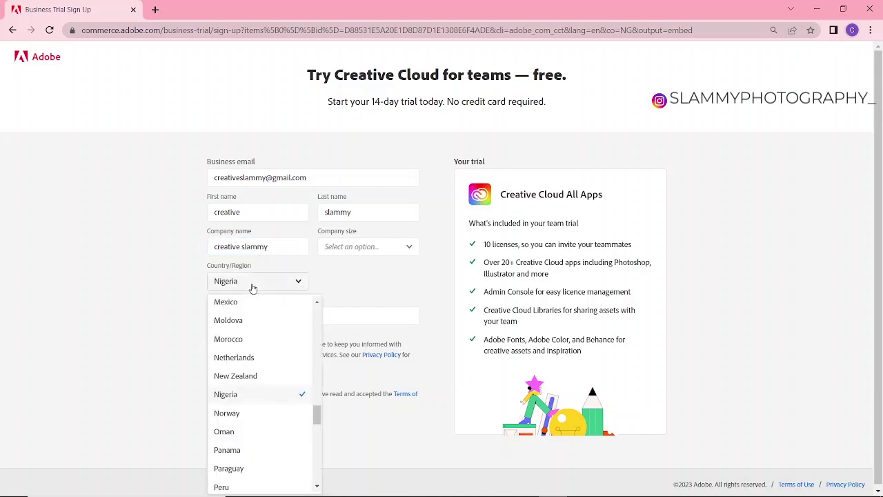
{"action": "scroll", "coordinate": [255, 386], "scroll_direction": "down", "scroll_amount": 10}
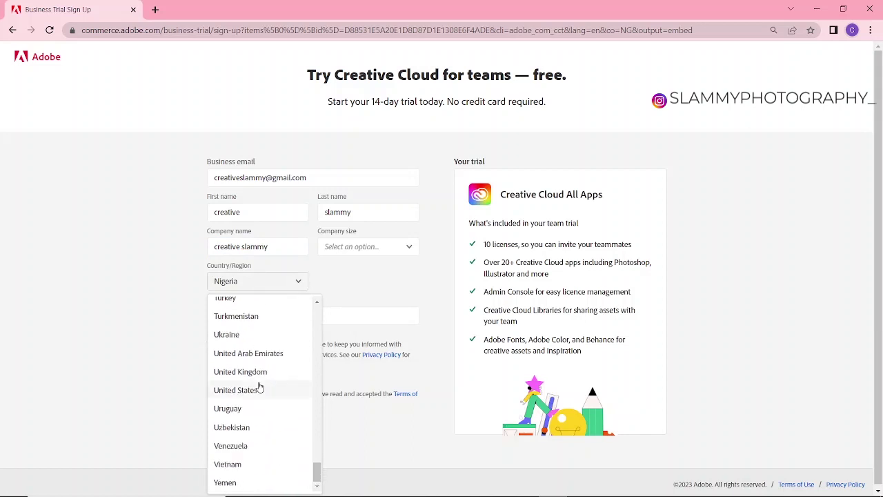
{"action": "scroll", "coordinate": [259, 388], "scroll_direction": "down", "scroll_amount": 1}
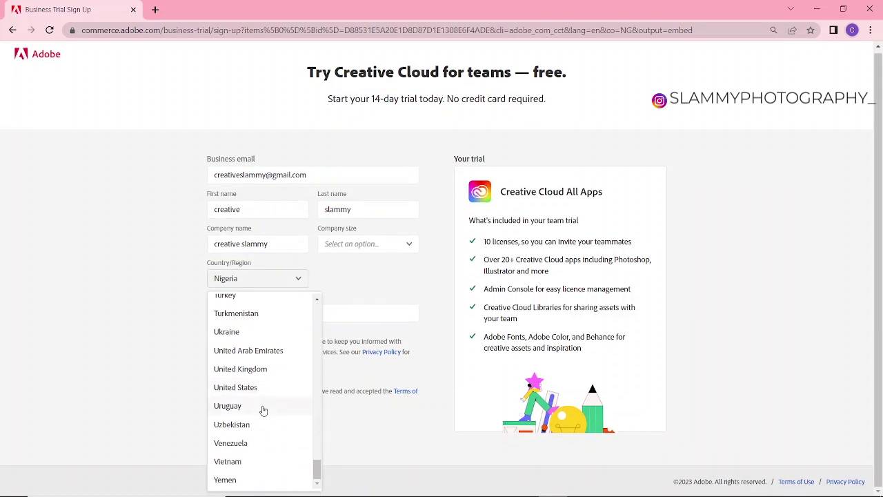
{"action": "scroll", "coordinate": [247, 408], "scroll_direction": "up", "scroll_amount": 3}
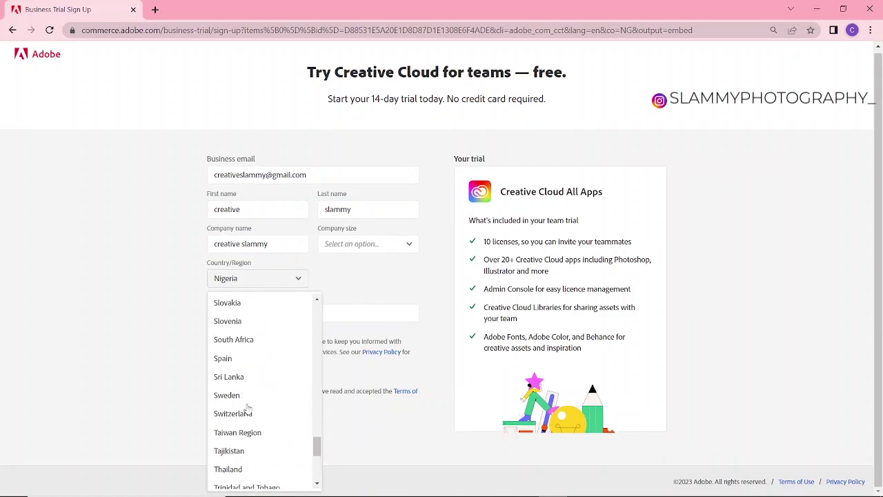
{"action": "scroll", "coordinate": [242, 358], "scroll_direction": "up", "scroll_amount": 3}
{"action": "scroll", "coordinate": [239, 367], "scroll_direction": "up", "scroll_amount": 3}
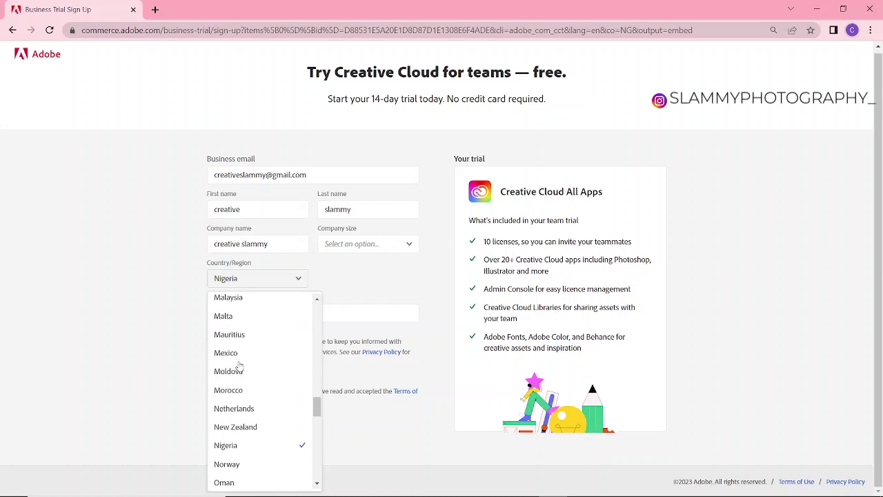
{"action": "scroll", "coordinate": [241, 388], "scroll_direction": "down", "scroll_amount": 7}
{"action": "scroll", "coordinate": [243, 409], "scroll_direction": "down", "scroll_amount": 3}
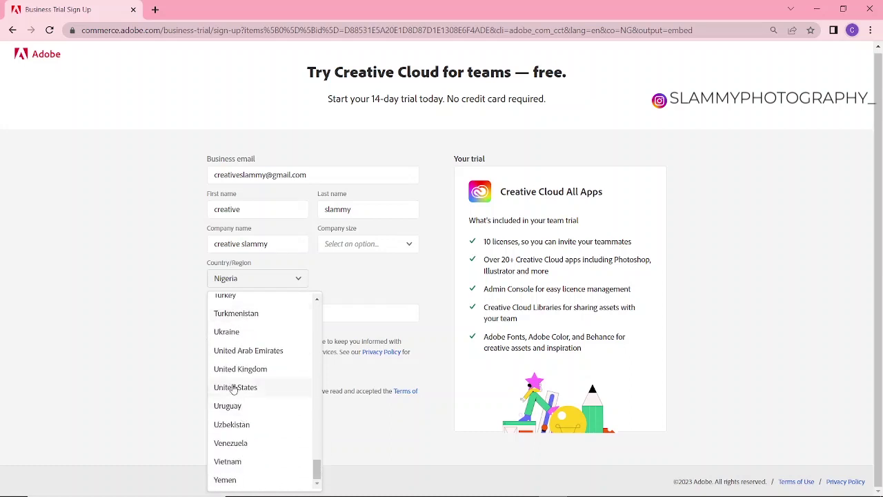
{"action": "left_click", "coordinate": [229, 389]}
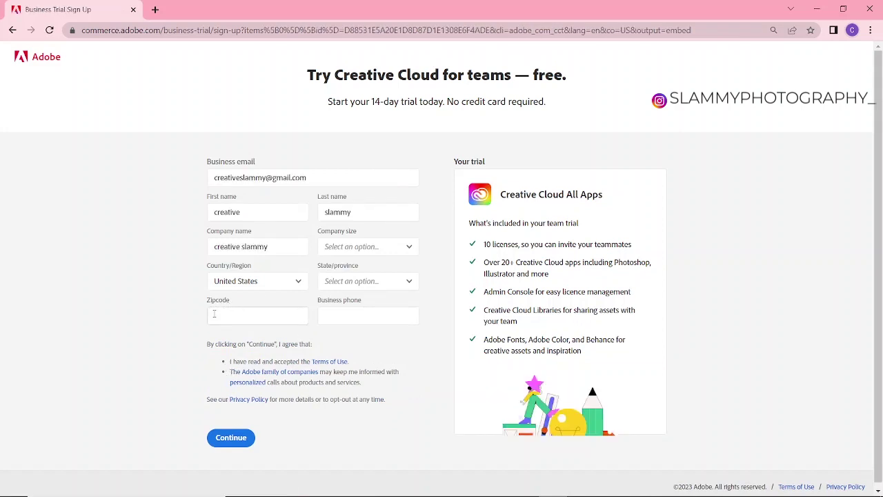
- Set the form's State/province to Alabama
{"action": "left_click", "coordinate": [367, 282]}
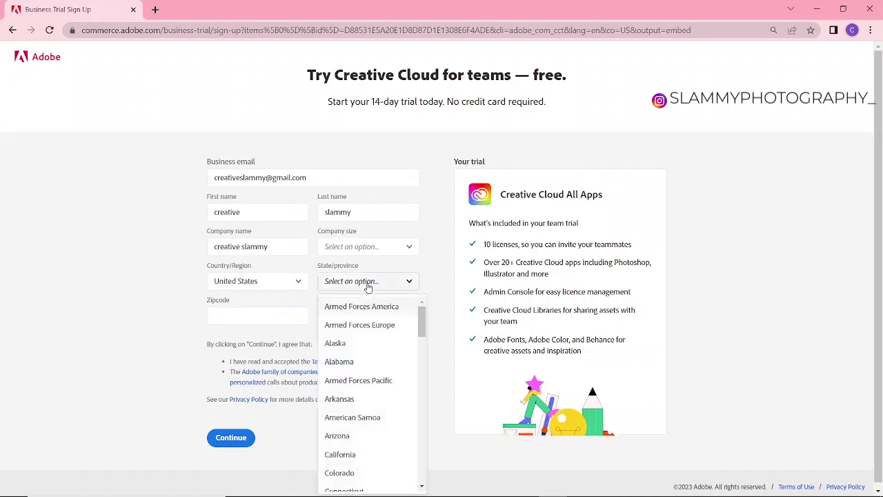
{"action": "scroll", "coordinate": [354, 373], "scroll_direction": "down", "scroll_amount": 5}
{"action": "scroll", "coordinate": [353, 396], "scroll_direction": "up", "scroll_amount": 5}
{"action": "left_click", "coordinate": [338, 361]}
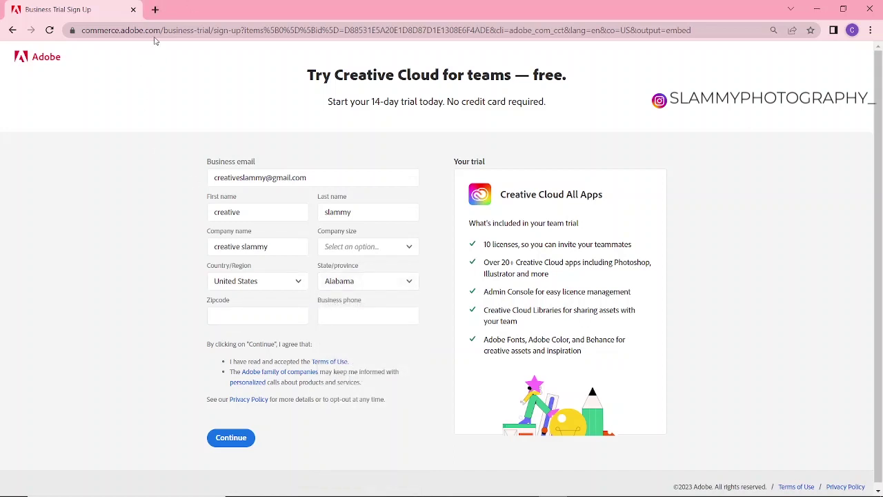
- Search Google for 'alabama zip' in a new tab
{"action": "left_click", "coordinate": [157, 11]}
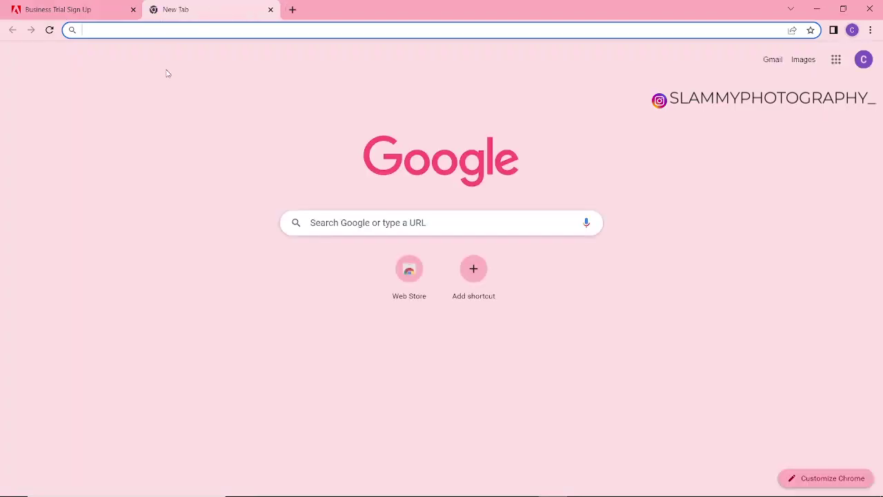
{"action": "type", "text": "alam"}
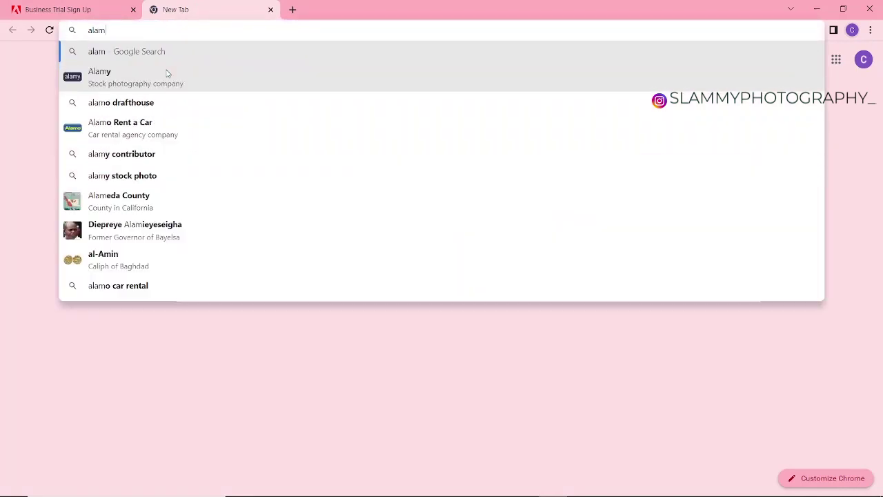
{"action": "key", "text": "BackSpace"}
{"action": "type", "text": "ba"}
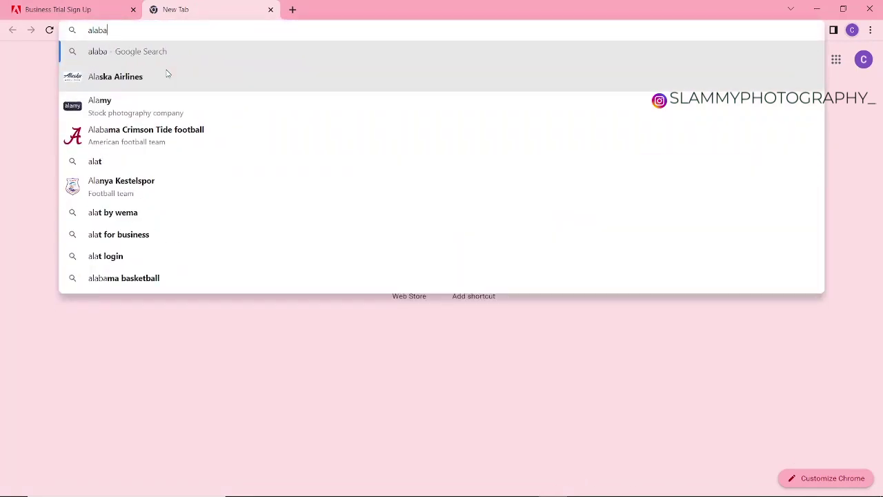
{"action": "type", "text": "ma z"}
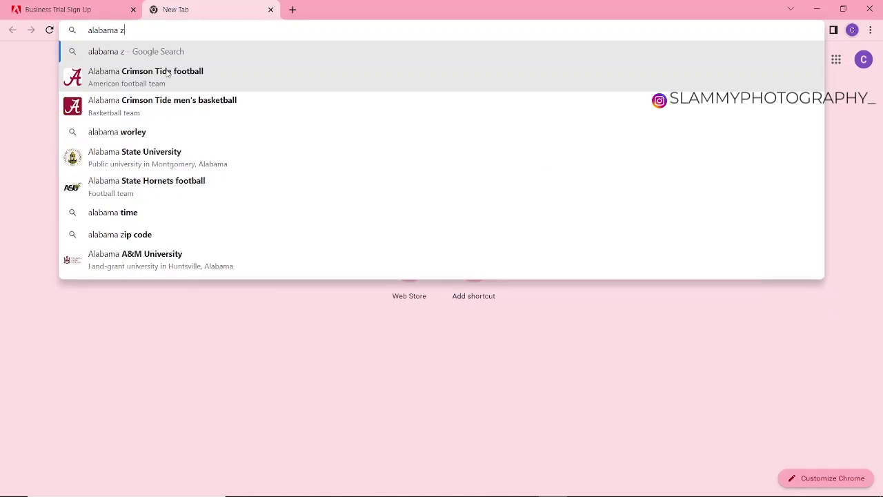
{"action": "type", "text": "ip"}
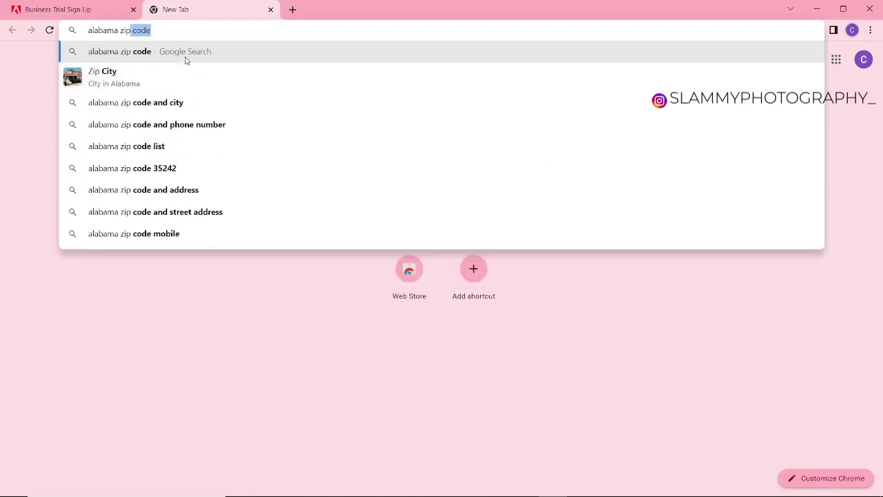
{"action": "key", "text": "Return"}
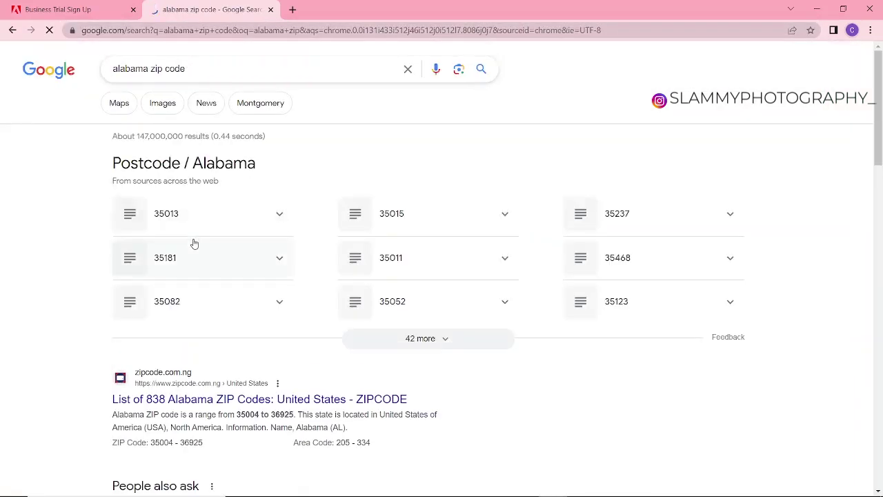
- Copy postcode 35013 from the results into the trial form's Zipcode field
{"action": "left_click_drag", "start_coordinate": [184, 215], "coordinate": [145, 214]}
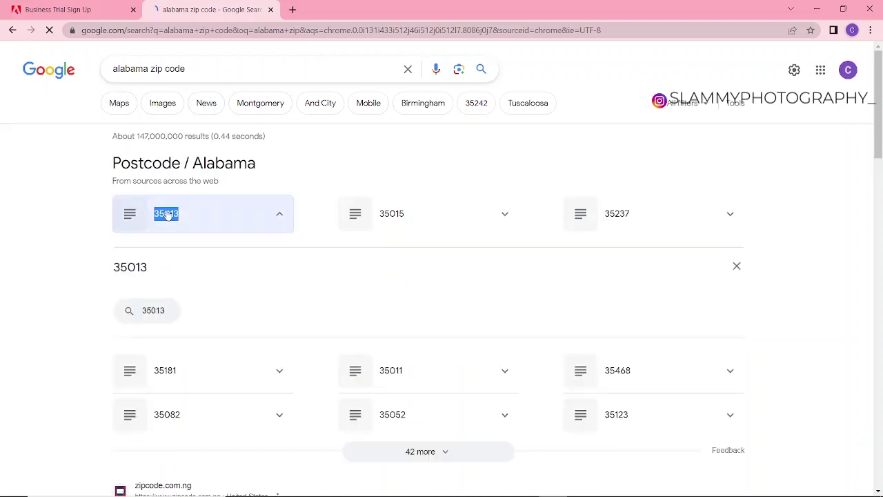
{"action": "right_click", "coordinate": [182, 162]}
{"action": "left_click", "coordinate": [196, 166]}
{"action": "left_click", "coordinate": [58, 9]}
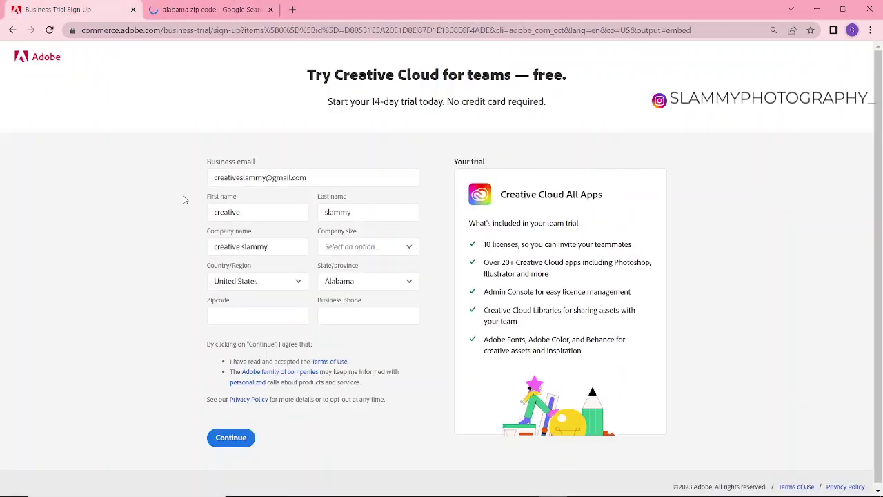
{"action": "right_click", "coordinate": [239, 321]}
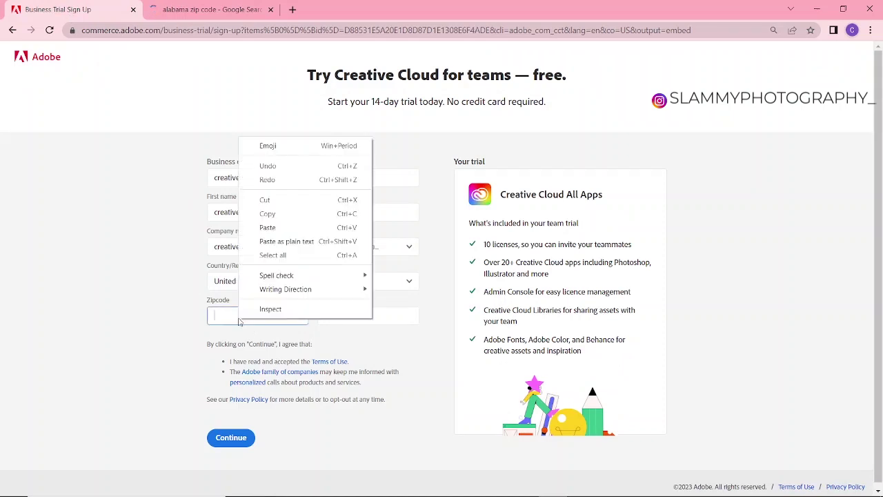
{"action": "left_click", "coordinate": [271, 228]}
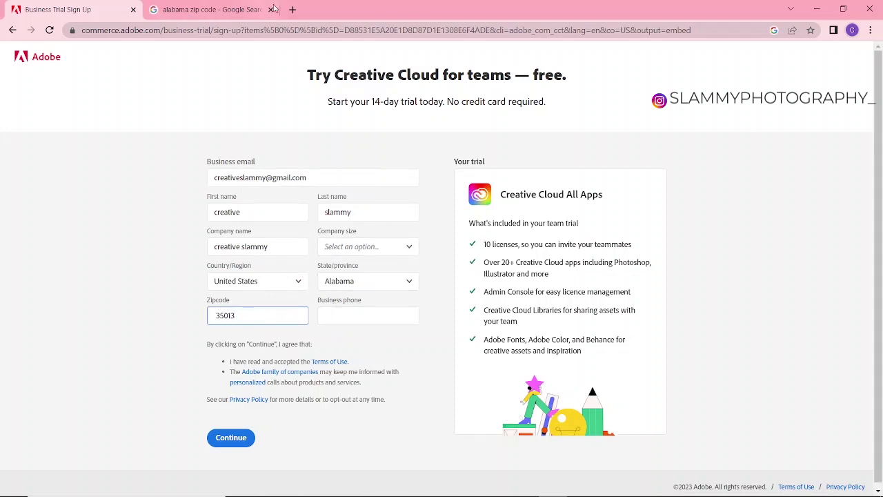
- Search 'us temp' in a new tab and open the Temp Number site, dismissing its email popup
{"action": "left_click", "coordinate": [291, 9]}
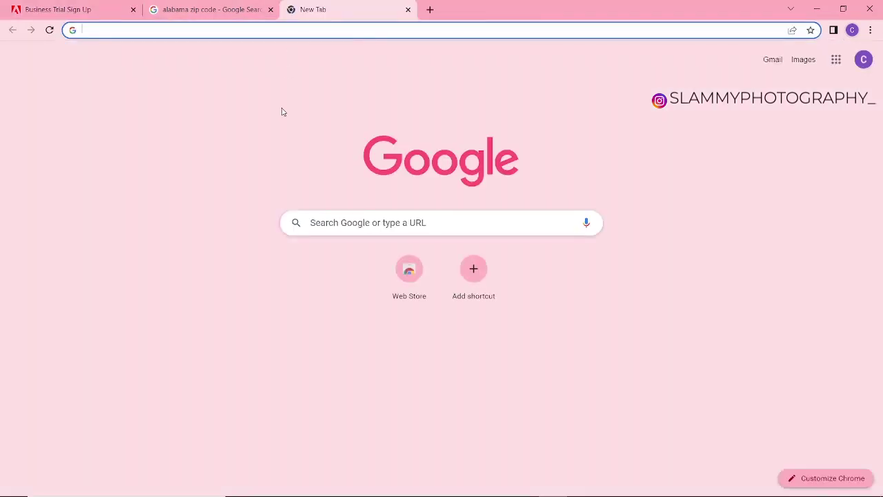
{"action": "type", "text": "us temp"}
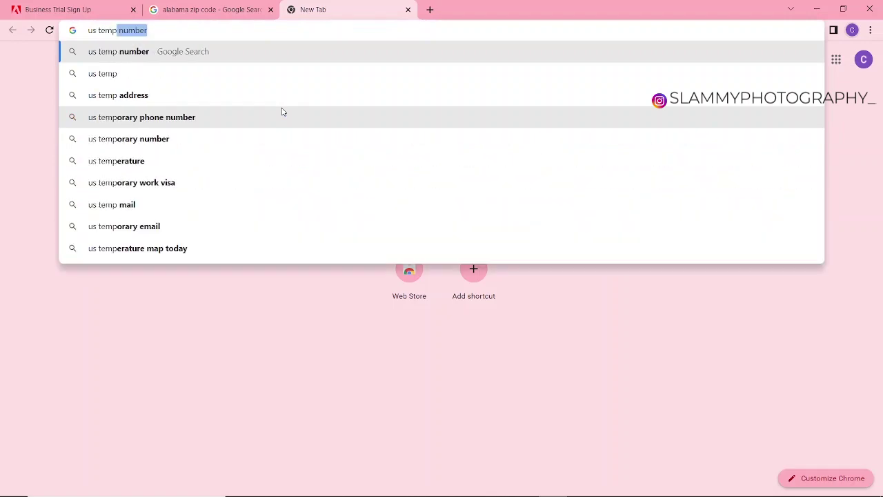
{"action": "left_click", "coordinate": [259, 55]}
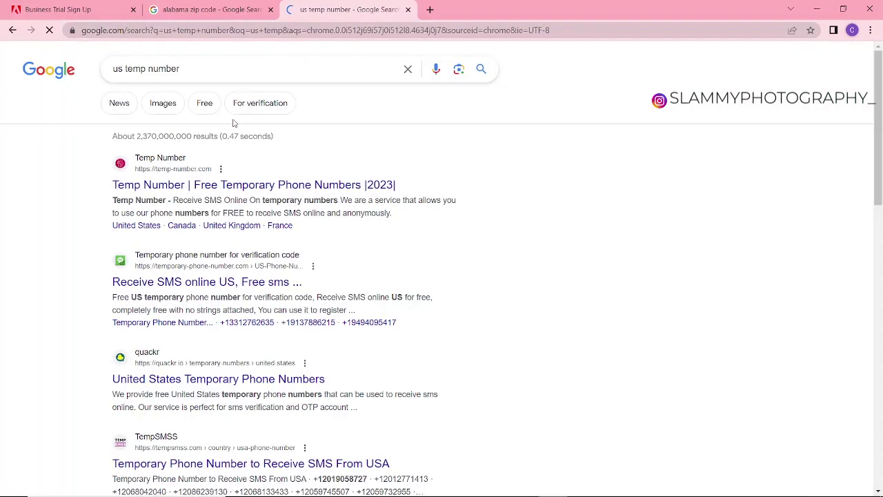
{"action": "left_click", "coordinate": [209, 185]}
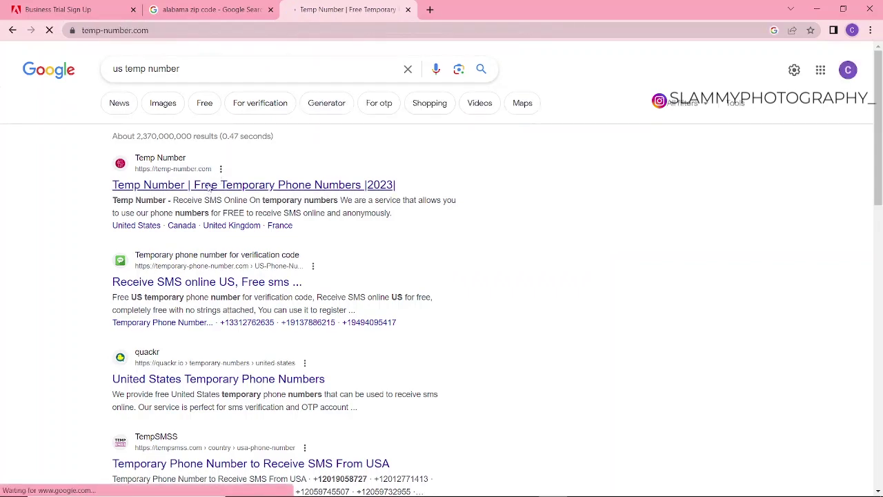
{"action": "scroll", "coordinate": [258, 347], "scroll_direction": "down", "scroll_amount": 3}
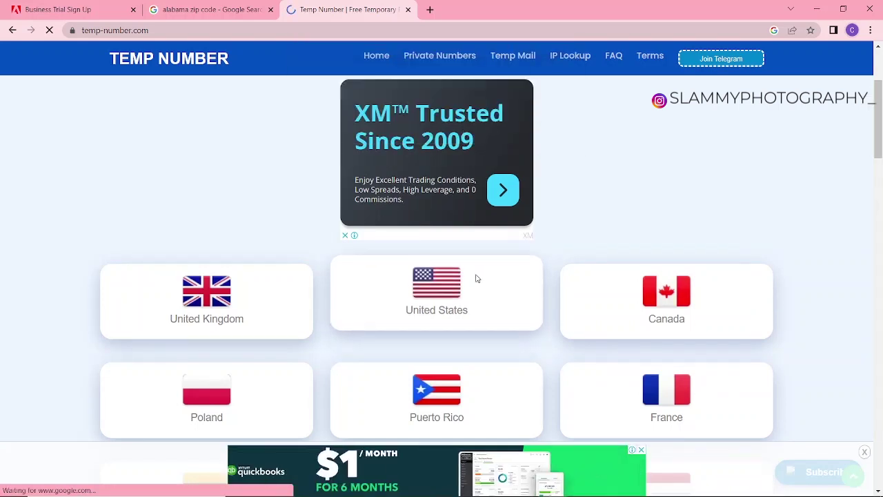
{"action": "scroll", "coordinate": [458, 310], "scroll_direction": "down", "scroll_amount": 6}
{"action": "left_click", "coordinate": [448, 157]}
{"action": "scroll", "coordinate": [461, 237], "scroll_direction": "down", "scroll_amount": 3}
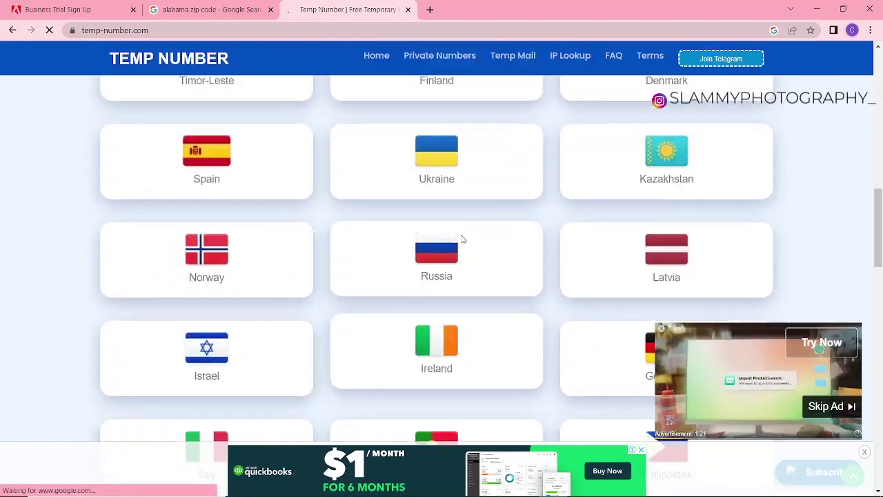
{"action": "scroll", "coordinate": [460, 272], "scroll_direction": "up", "scroll_amount": 5}
- Open the United States numbers page, close the ad, copy the first number, and return to the Adobe form
{"action": "left_click", "coordinate": [448, 324]}
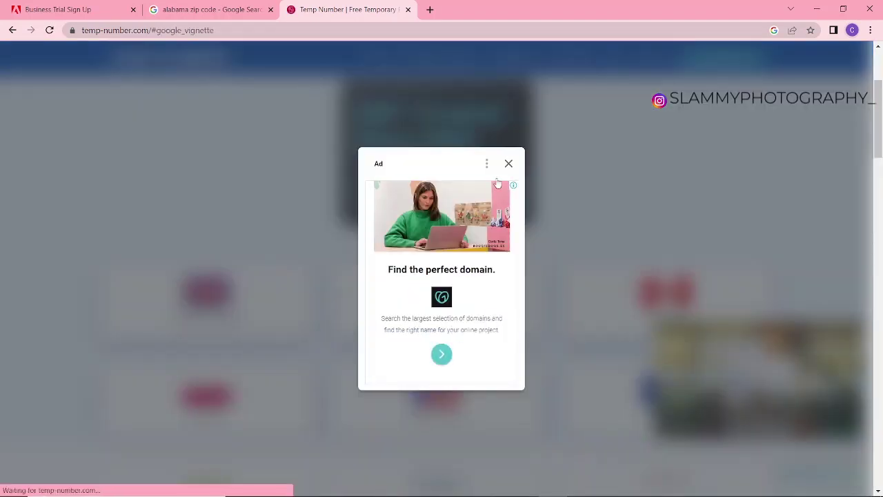
{"action": "left_click", "coordinate": [507, 163]}
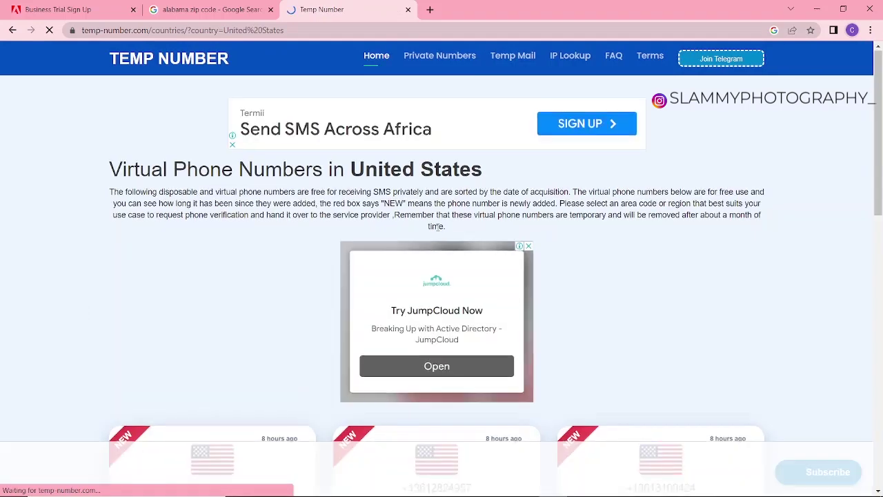
{"action": "scroll", "coordinate": [437, 227], "scroll_direction": "down", "scroll_amount": 2}
{"action": "scroll", "coordinate": [437, 226], "scroll_direction": "down", "scroll_amount": 1}
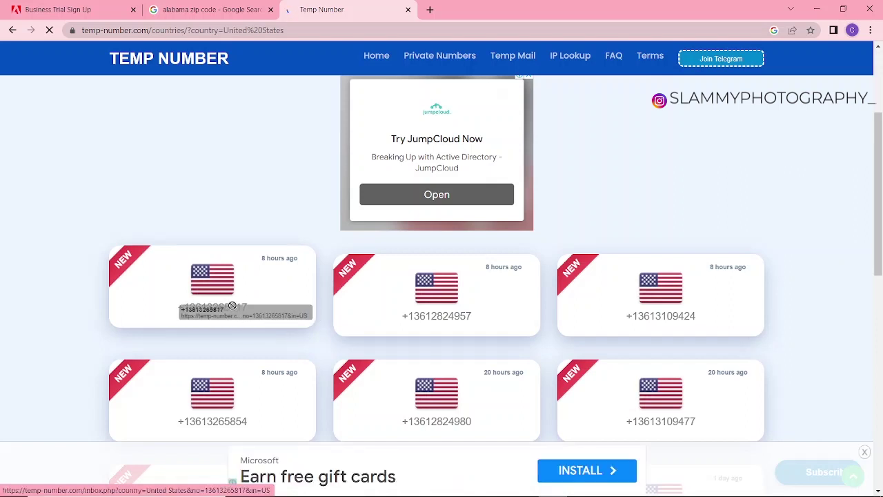
{"action": "left_click", "coordinate": [146, 308]}
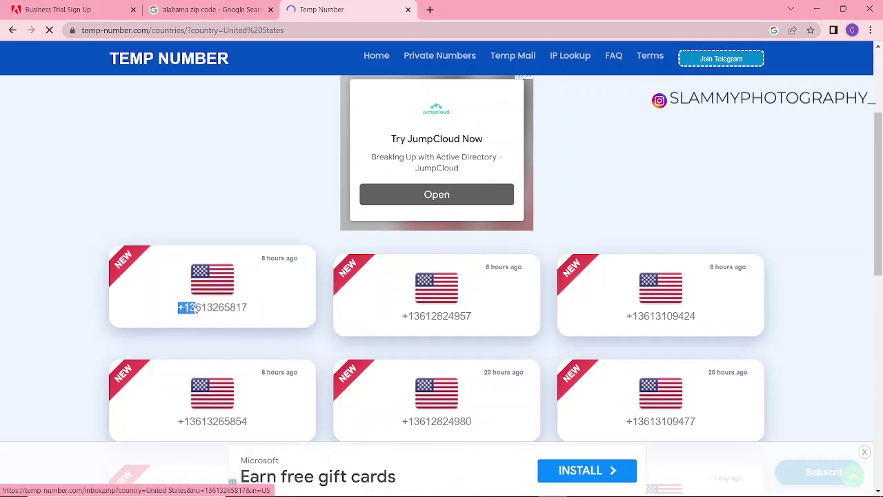
{"action": "left_click_drag", "start_coordinate": [198, 309], "coordinate": [252, 301]}
{"action": "right_click", "coordinate": [235, 309]}
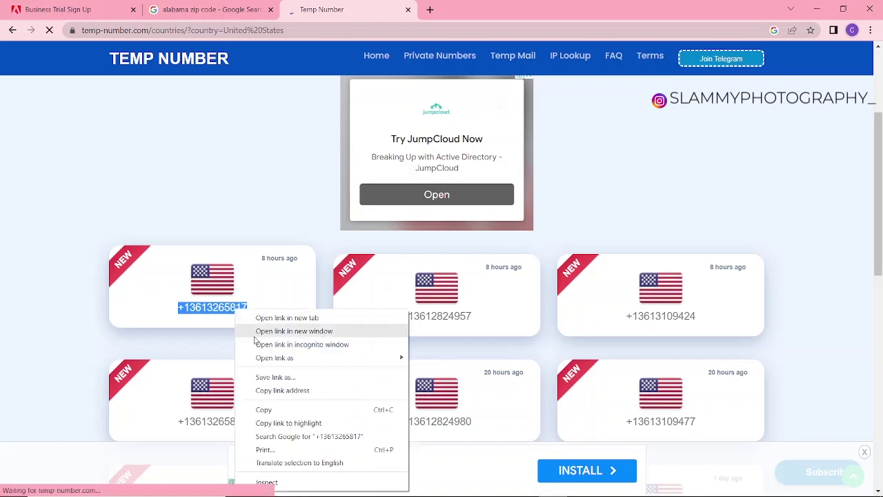
{"action": "left_click", "coordinate": [264, 409]}
{"action": "left_click", "coordinate": [80, 7]}
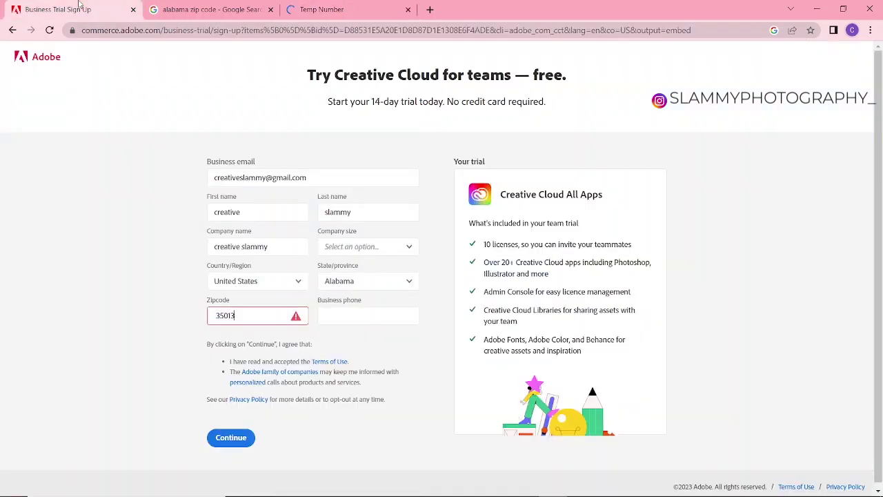
- Paste the copied number into Business phone and clear the Zipcode error
{"action": "right_click", "coordinate": [347, 315]}
{"action": "left_click", "coordinate": [385, 384]}
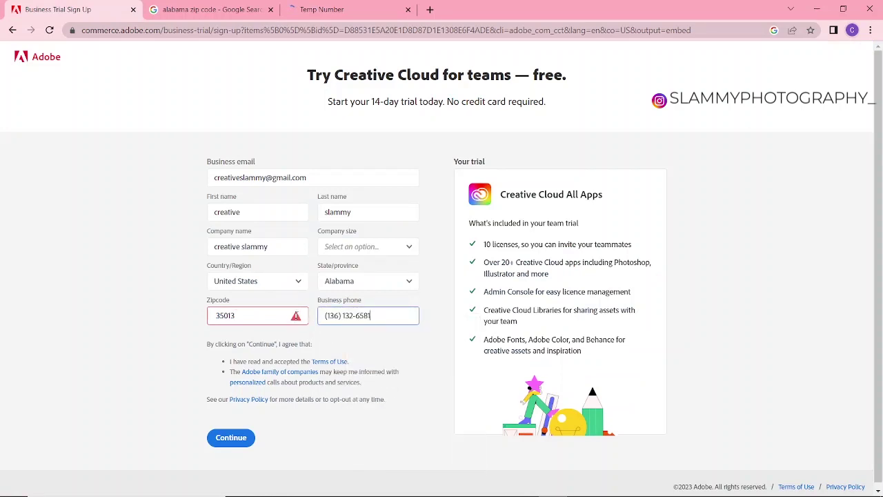
{"action": "left_click", "coordinate": [235, 315]}
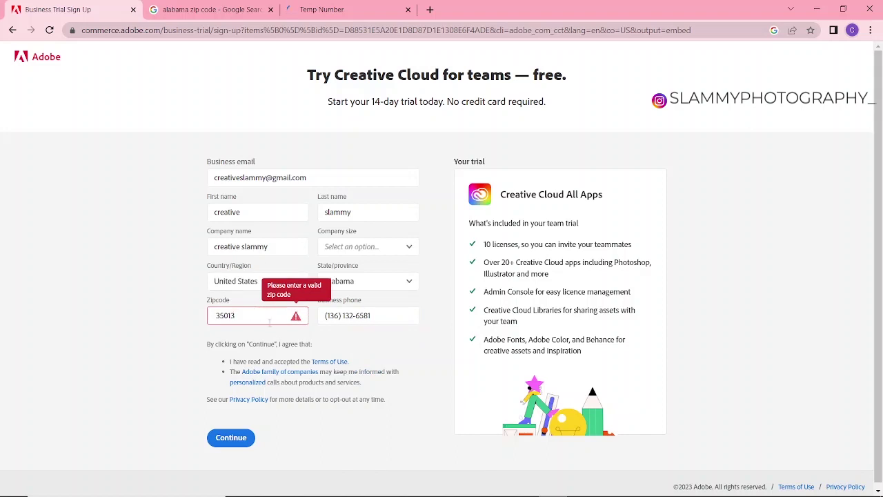
{"action": "left_click", "coordinate": [217, 314]}
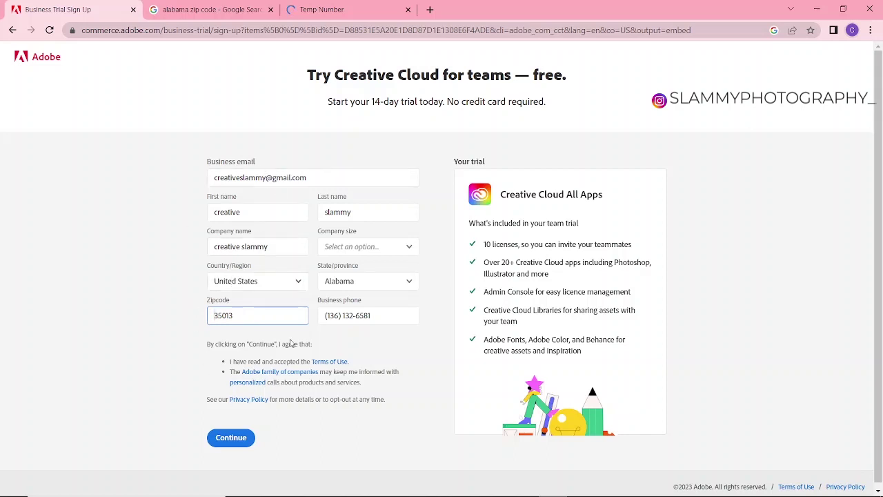
- Submit the trial form and choose 1-9 as the company size
{"action": "left_click", "coordinate": [228, 441]}
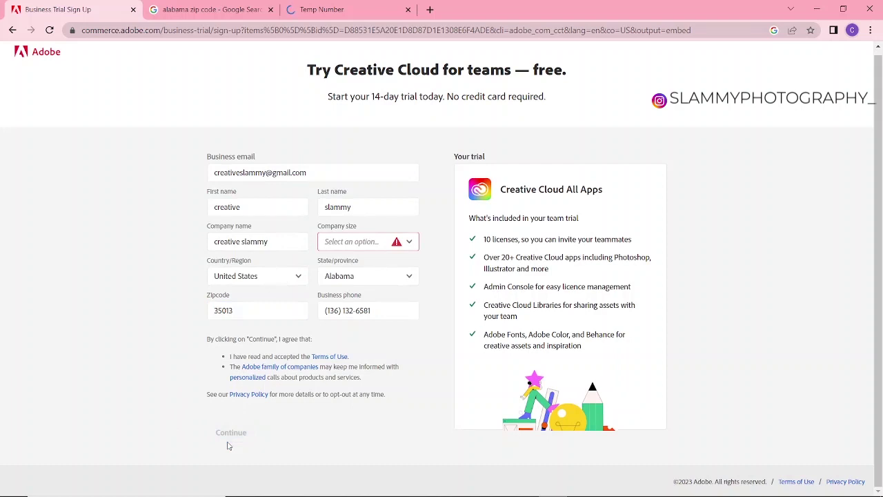
{"action": "left_click", "coordinate": [355, 243]}
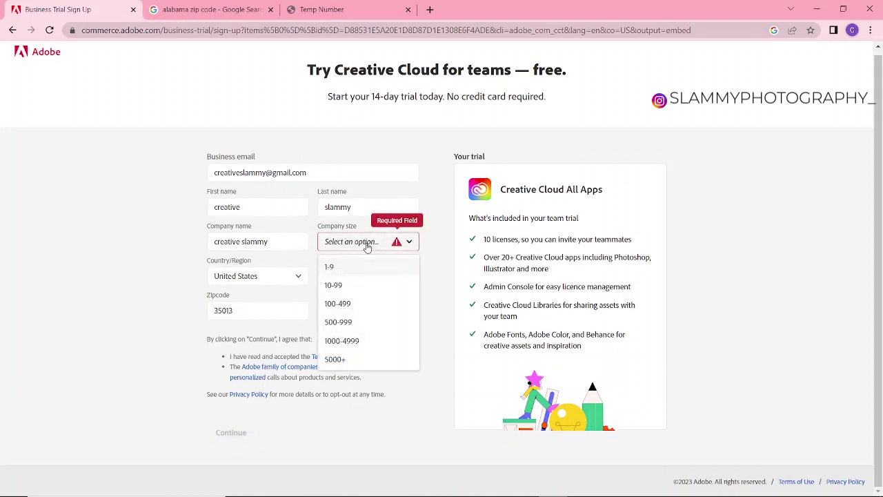
{"action": "left_click", "coordinate": [338, 267]}
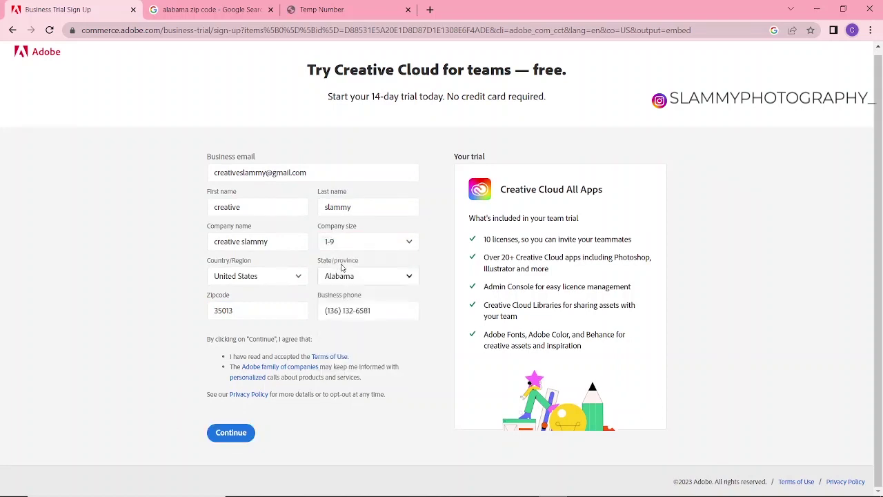
- Continue, enter the account password, and let Chrome save it to the Google account
{"action": "left_click", "coordinate": [240, 433]}
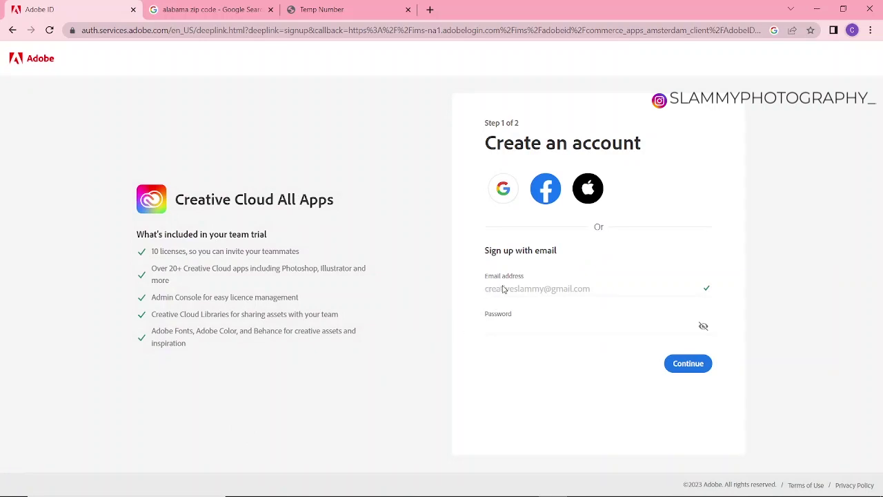
{"action": "left_click", "coordinate": [543, 324]}
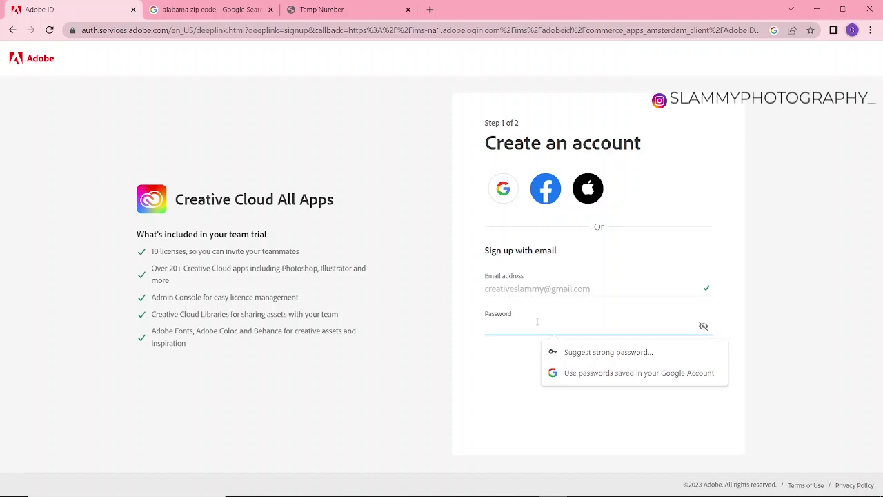
{"action": "type", "text": "***"}
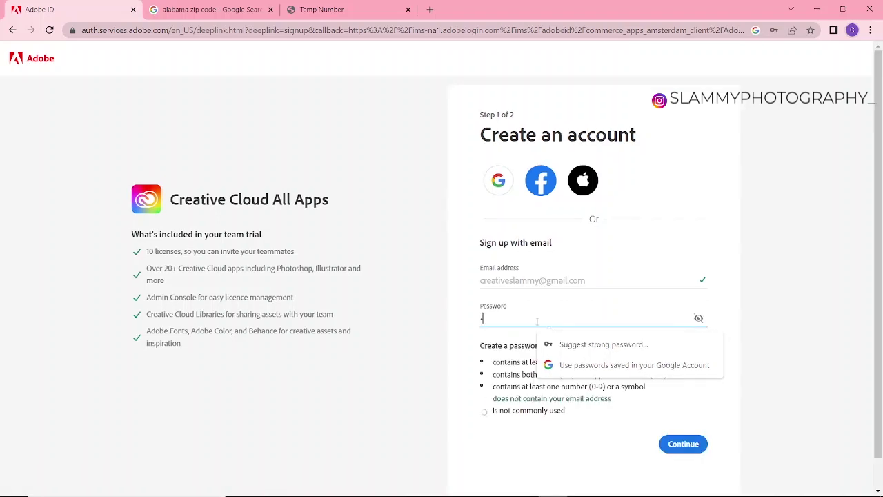
{"action": "type", "text": "******"}
{"action": "key", "text": "BackSpace"}
{"action": "type", "text": "*"}
{"action": "left_click", "coordinate": [683, 445]}
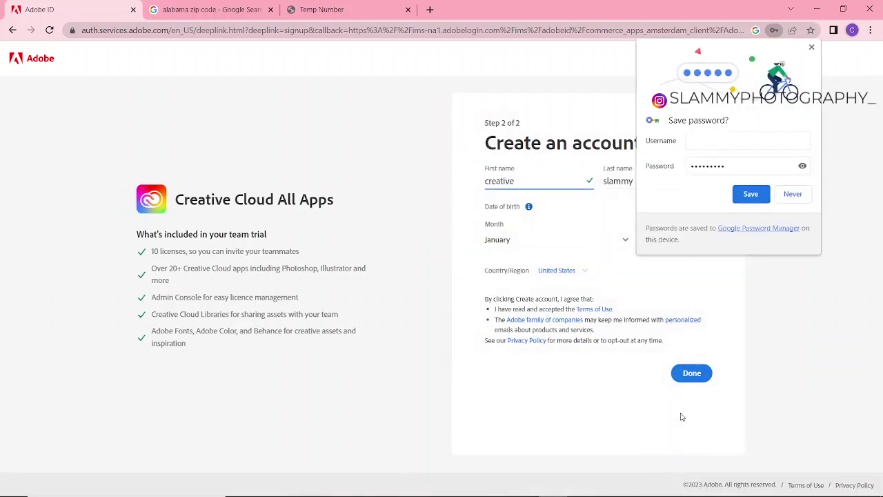
{"action": "left_click", "coordinate": [750, 195]}
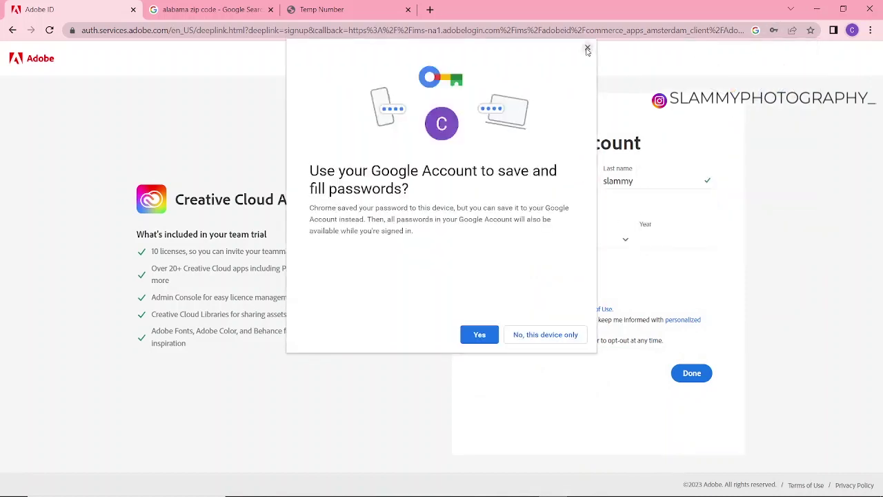
{"action": "left_click", "coordinate": [480, 335]}
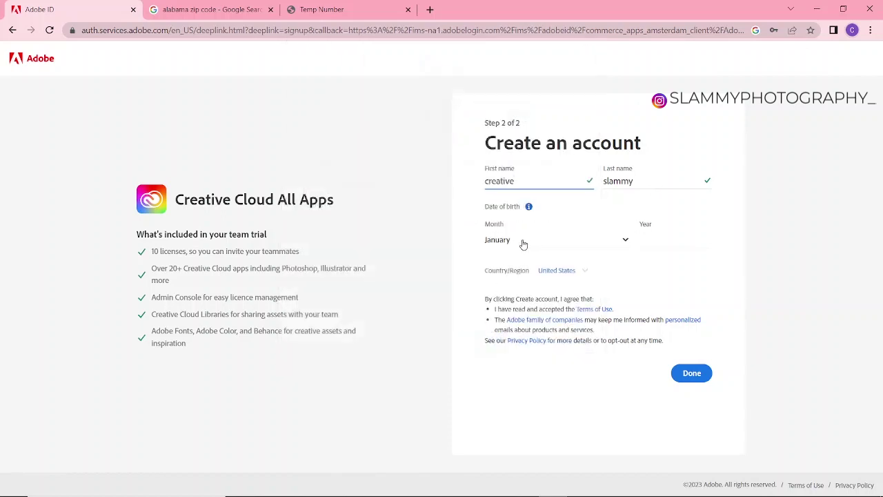
- Set the birth date to July 1991 and create the Adobe account
{"action": "left_click", "coordinate": [505, 246]}
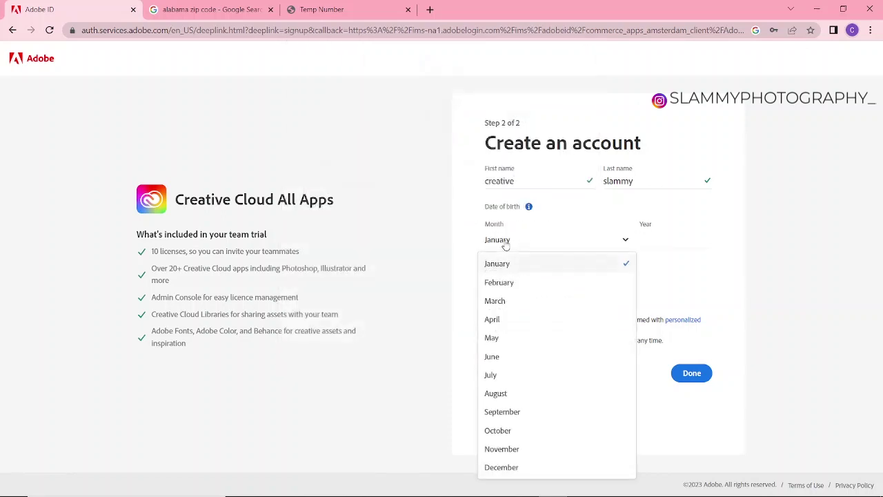
{"action": "left_click", "coordinate": [503, 375]}
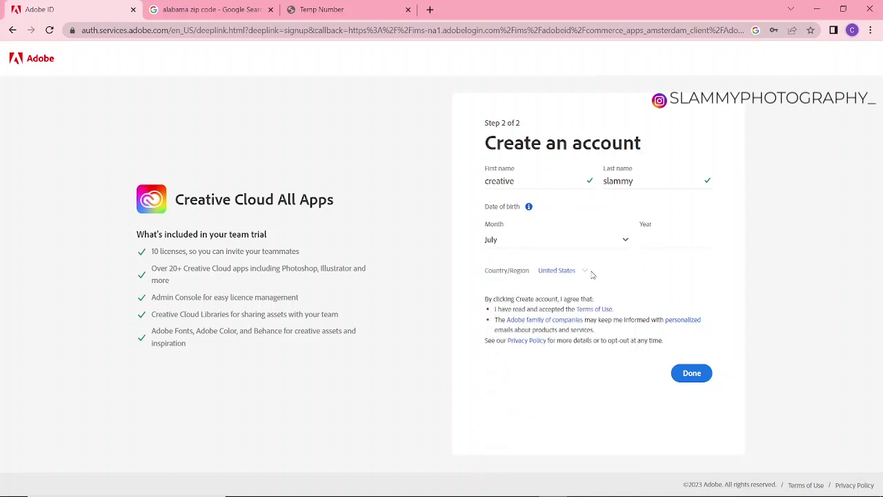
{"action": "left_click", "coordinate": [662, 243]}
{"action": "type", "text": "1991"}
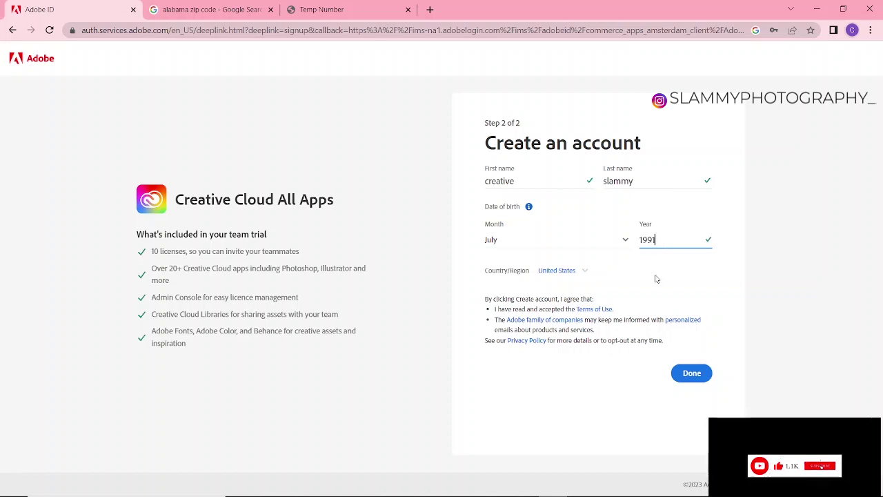
{"action": "left_click", "coordinate": [656, 279]}
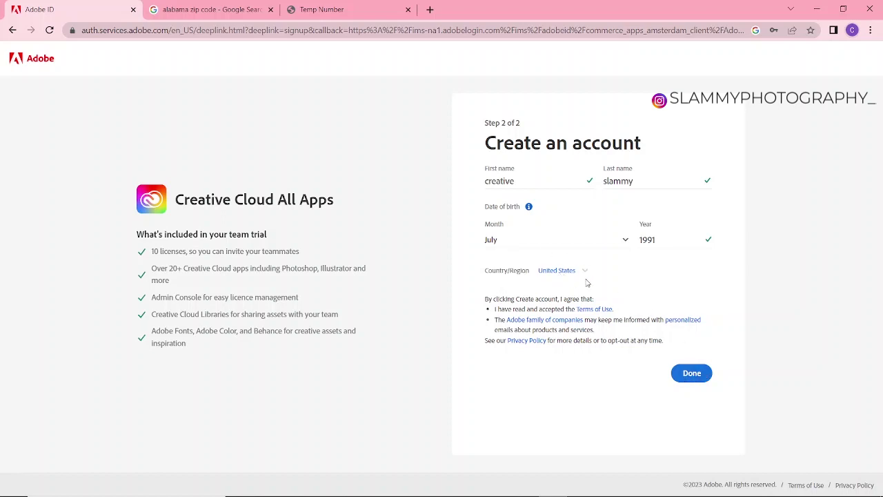
{"action": "left_click", "coordinate": [693, 375]}
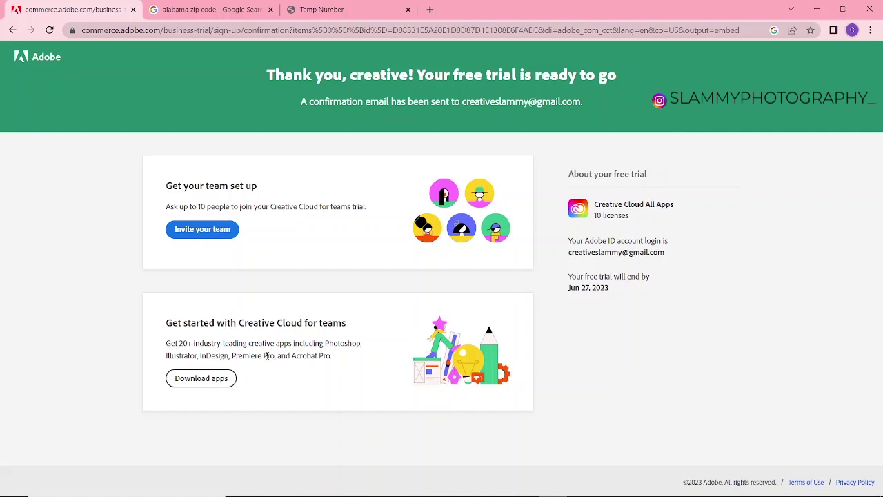
- Choose Download apps on the trial confirmation page to reach the Teams welcome page
{"action": "left_click", "coordinate": [229, 379]}
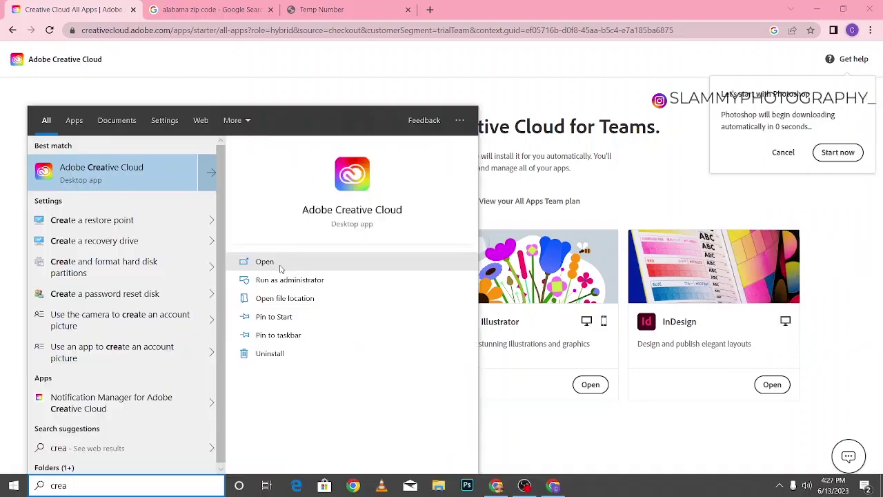
- Launch Creative Cloud Desktop, maximize its window, and view the All apps list
{"action": "left_click", "coordinate": [281, 268]}
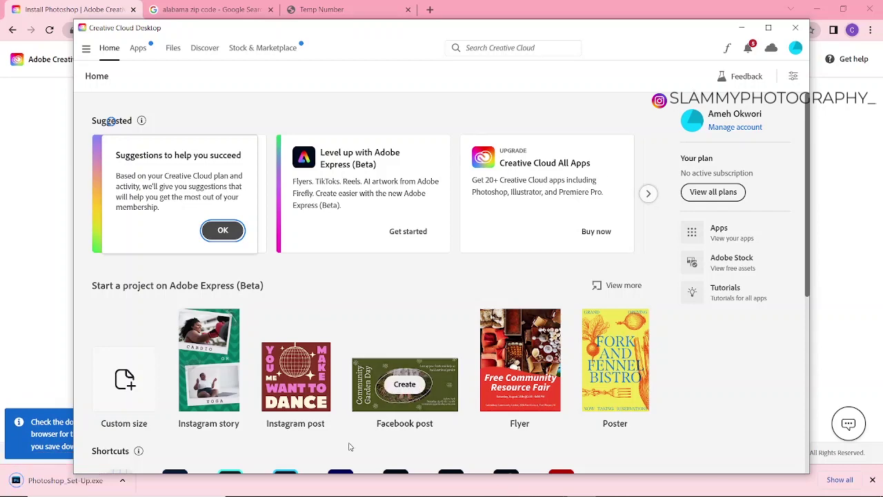
{"action": "double_click", "coordinate": [207, 28]}
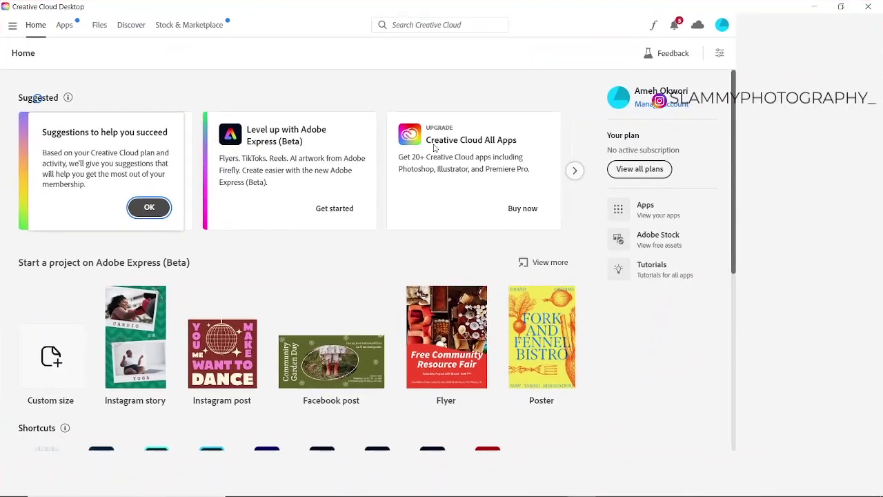
{"action": "left_click", "coordinate": [12, 29]}
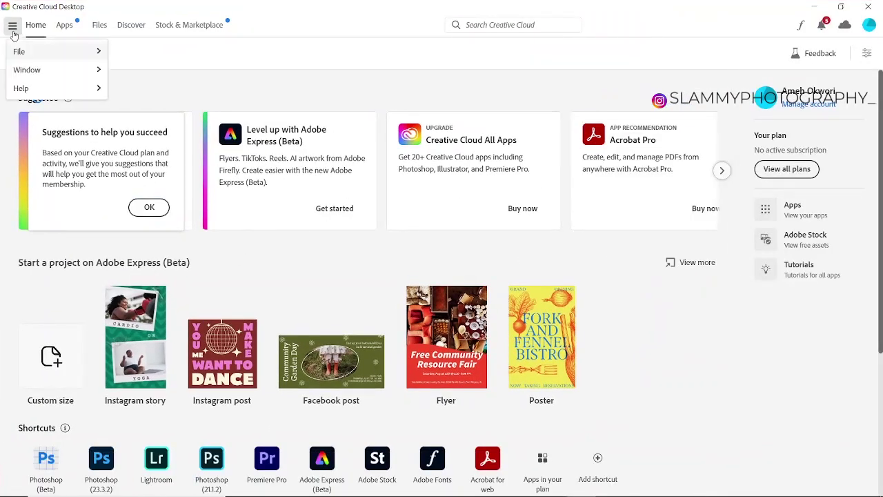
{"action": "left_click", "coordinate": [64, 30]}
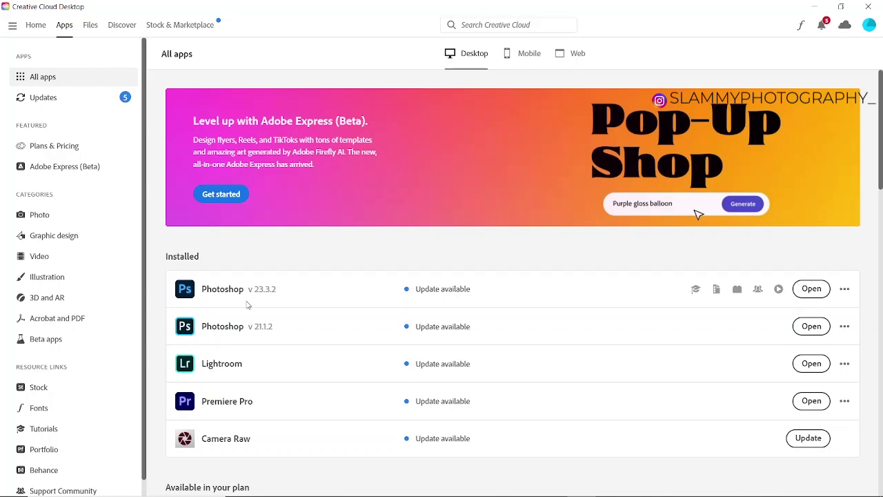
- Switch to the Beta apps list to confirm Photoshop (Beta) is installed
{"action": "left_click", "coordinate": [65, 345]}
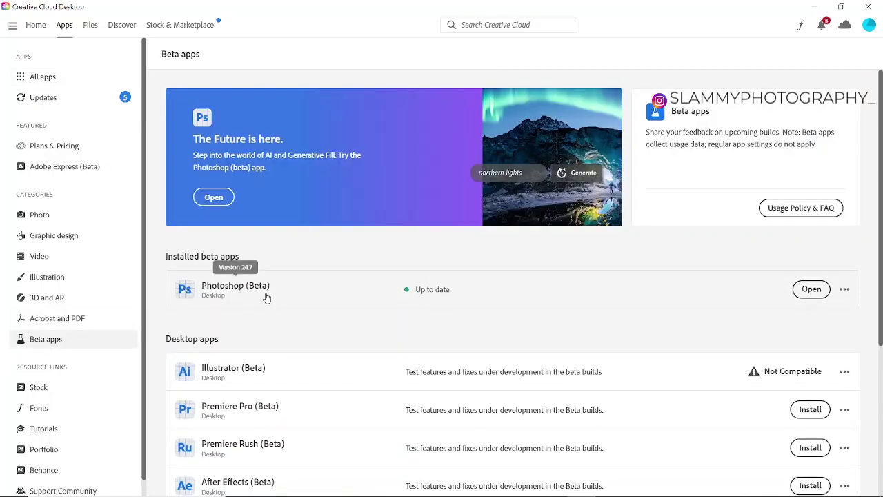